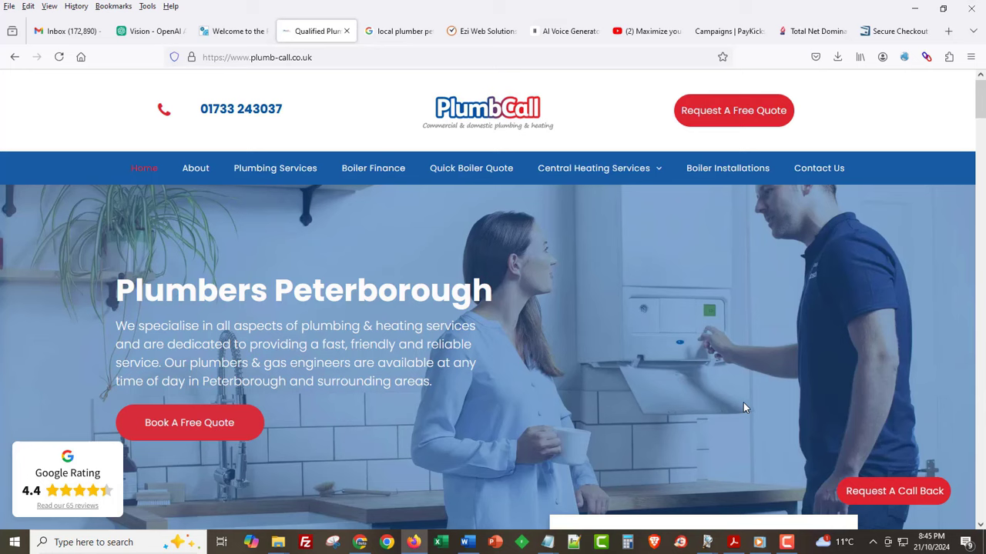
- Bring up the SEO audit report PDF and look over the Website Overview authority figures
click(737, 546)
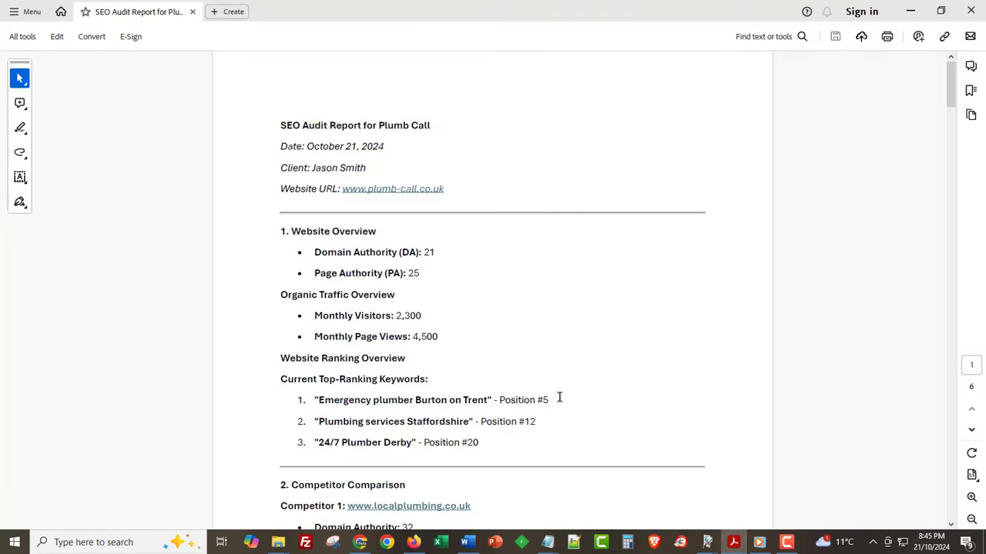
scroll(559, 399, down, 1)
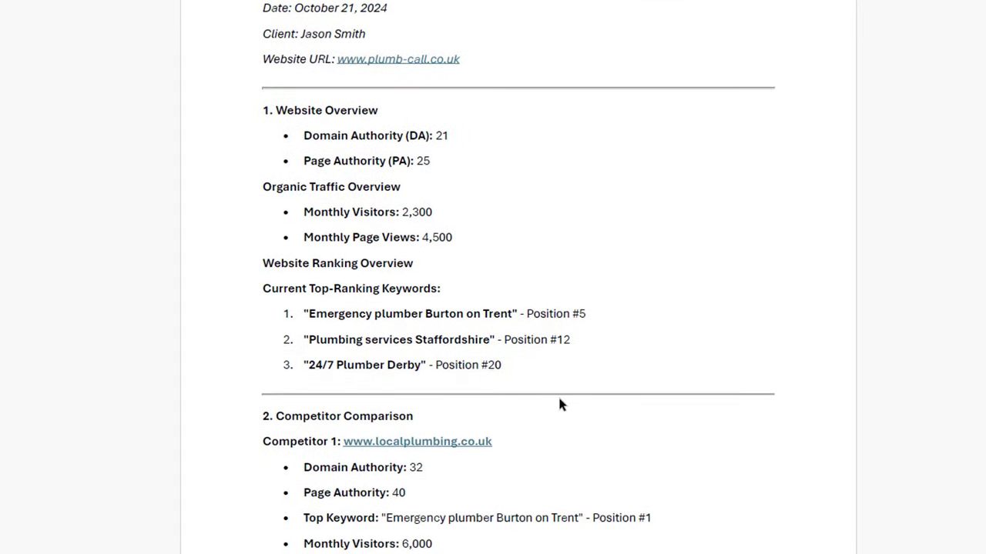
scroll(559, 399, up, 2)
scroll(559, 404, up, 1)
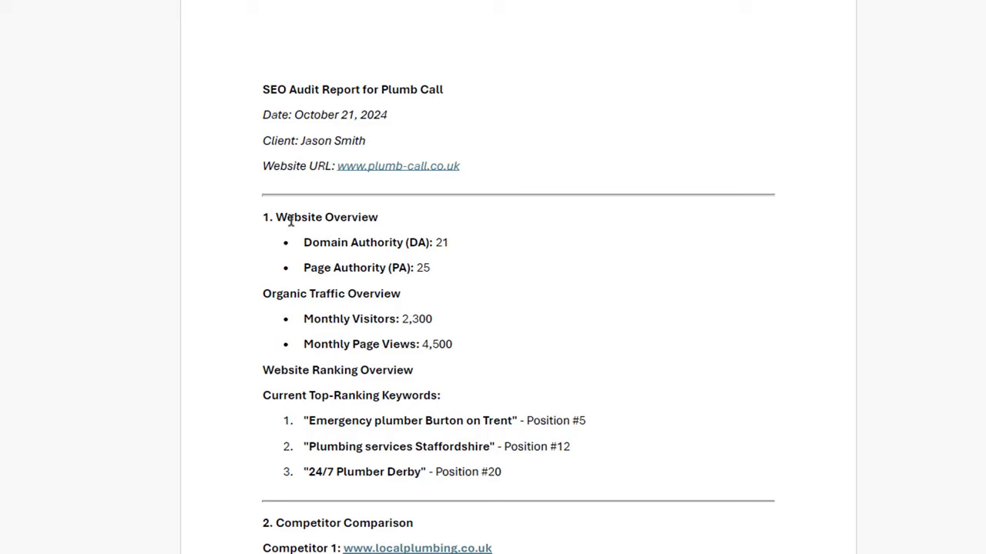
drag(295, 225, 322, 291)
click(348, 295)
- Scroll to the report's keyword list and check the Burton keyword
scroll(454, 345, down, 2)
scroll(464, 339, down, 2)
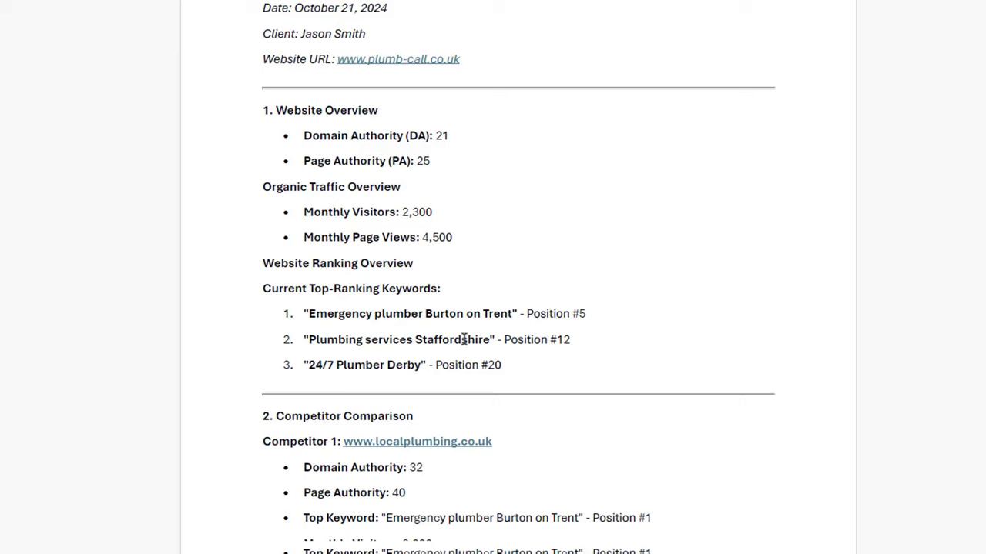
drag(428, 283, 478, 279)
click(593, 266)
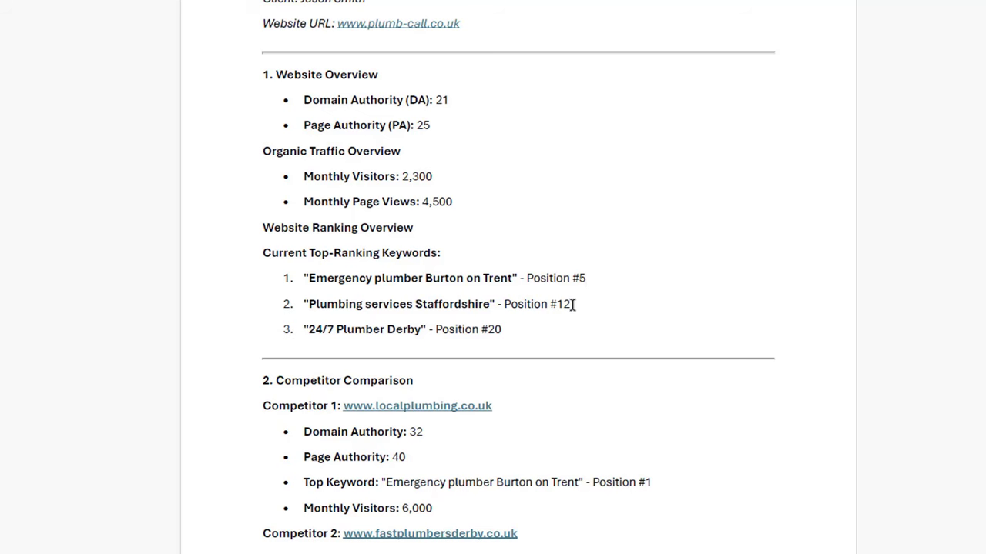
- Compare competitors localplumbing.co.uk and fastplumbersderby.co.uk by visitors and top keyword
scroll(544, 368, down, 3)
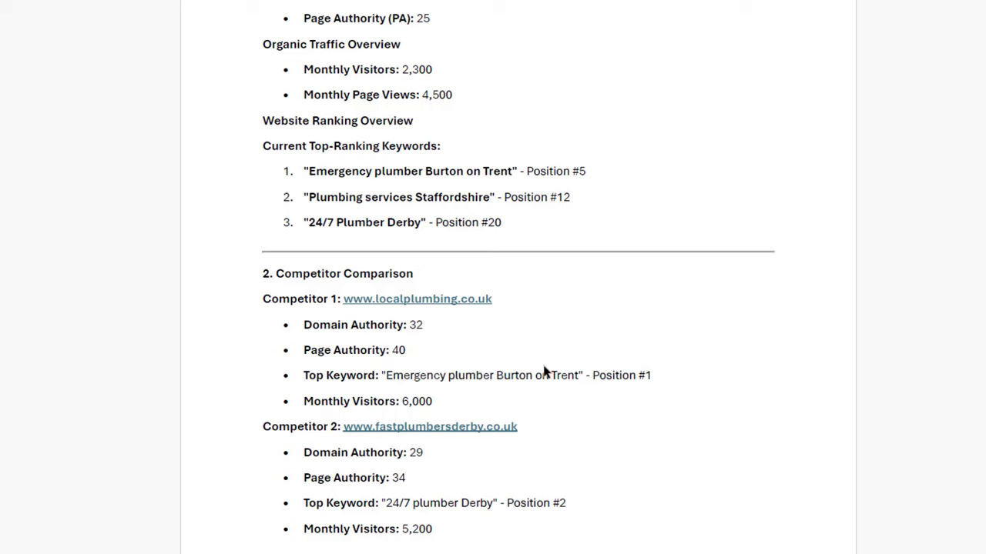
scroll(543, 368, down, 1)
scroll(543, 372, down, 1)
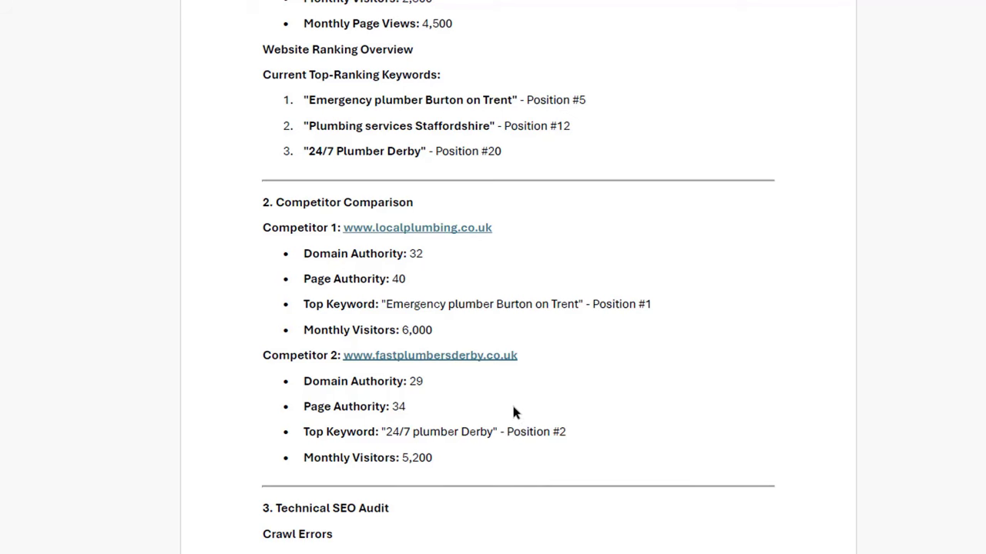
drag(412, 329, 432, 330)
click(428, 330)
drag(612, 308, 529, 307)
click(529, 306)
scroll(538, 393, down, 3)
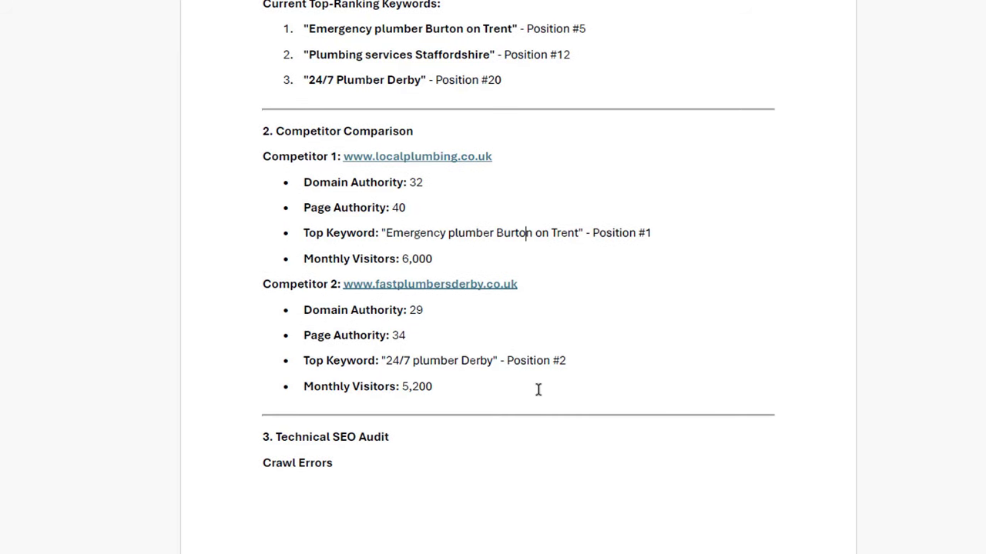
- Scroll through the Technical SEO Audit, checking the Mobile load-time figures
scroll(538, 395, down, 4)
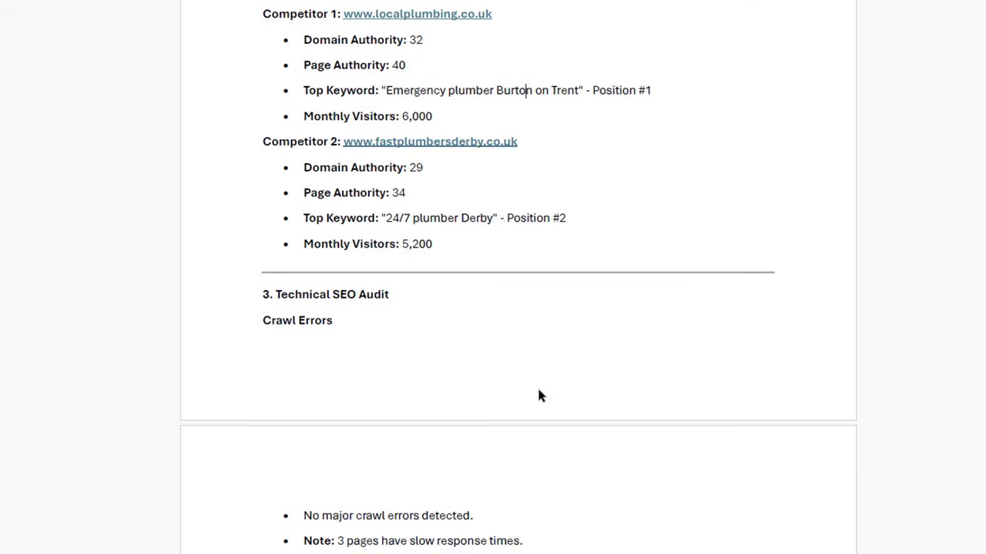
scroll(538, 395, down, 1)
scroll(538, 395, down, 2)
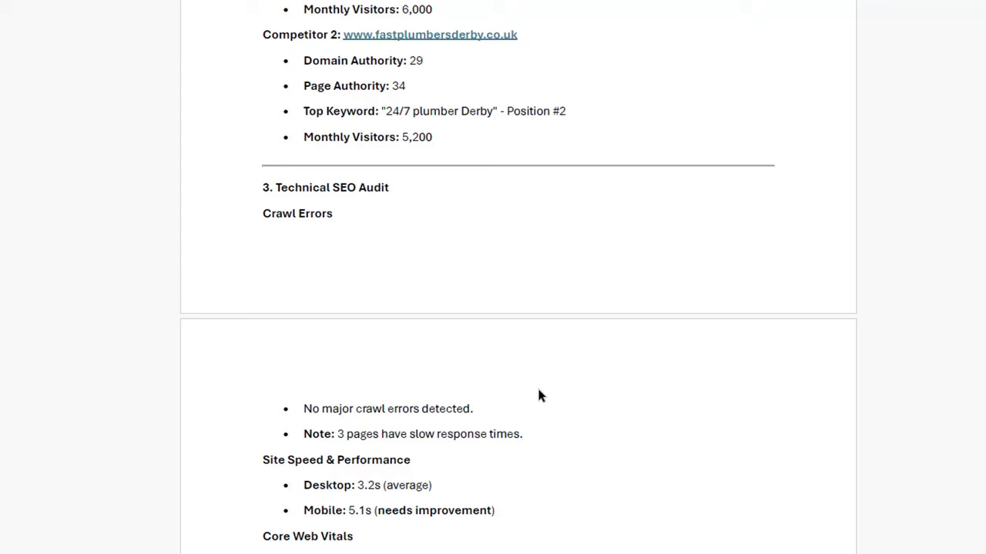
scroll(539, 395, down, 1)
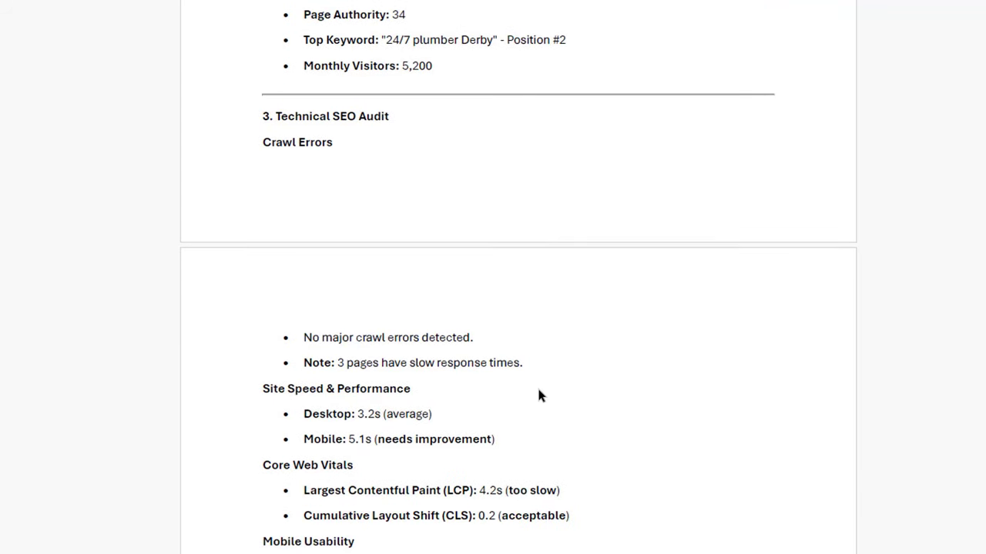
scroll(538, 395, down, 1)
scroll(538, 395, down, 2)
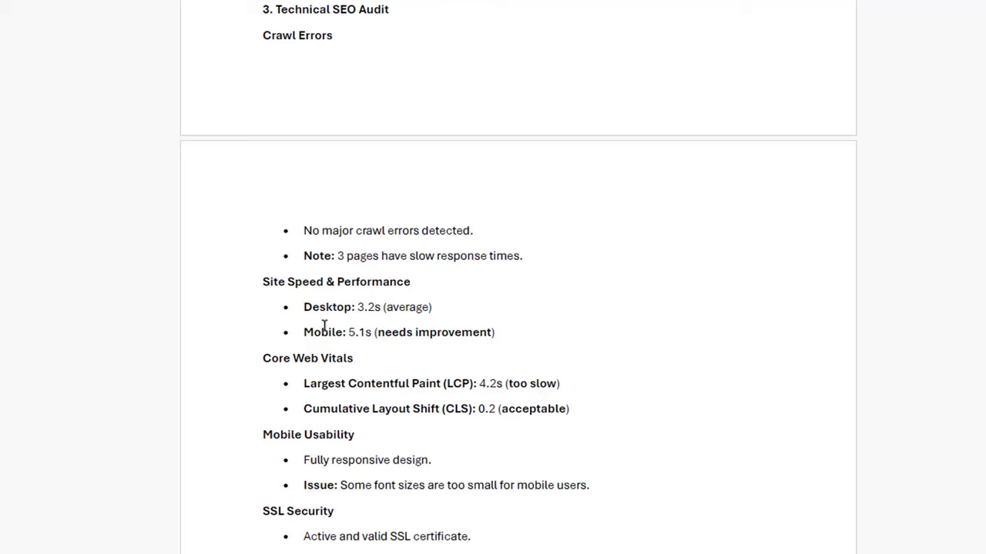
drag(322, 331, 348, 331)
click(385, 332)
- Read the On-Page SEO Analysis: 70% of pages optimized, missing blog for long-tail keywords
scroll(560, 353, down, 1)
scroll(559, 356, down, 4)
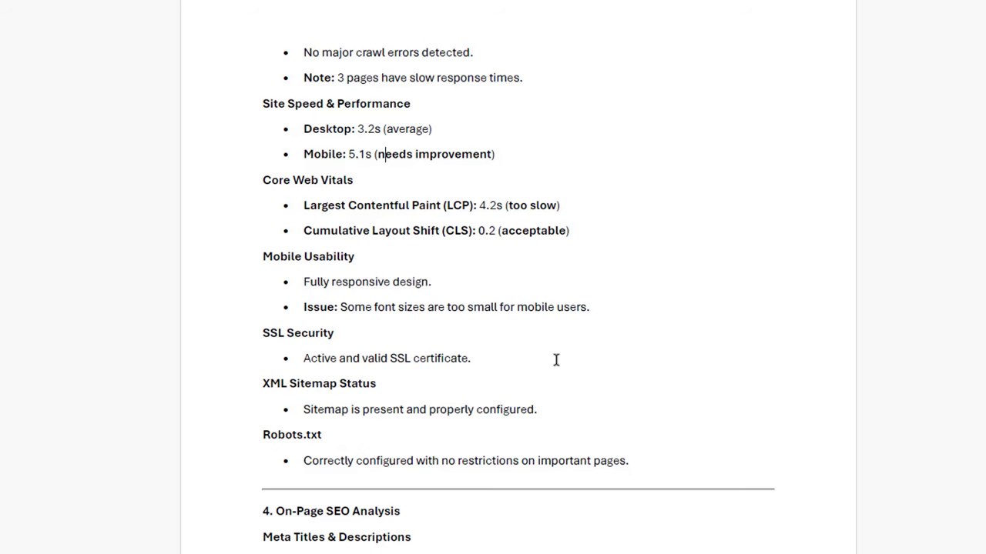
scroll(555, 359, down, 6)
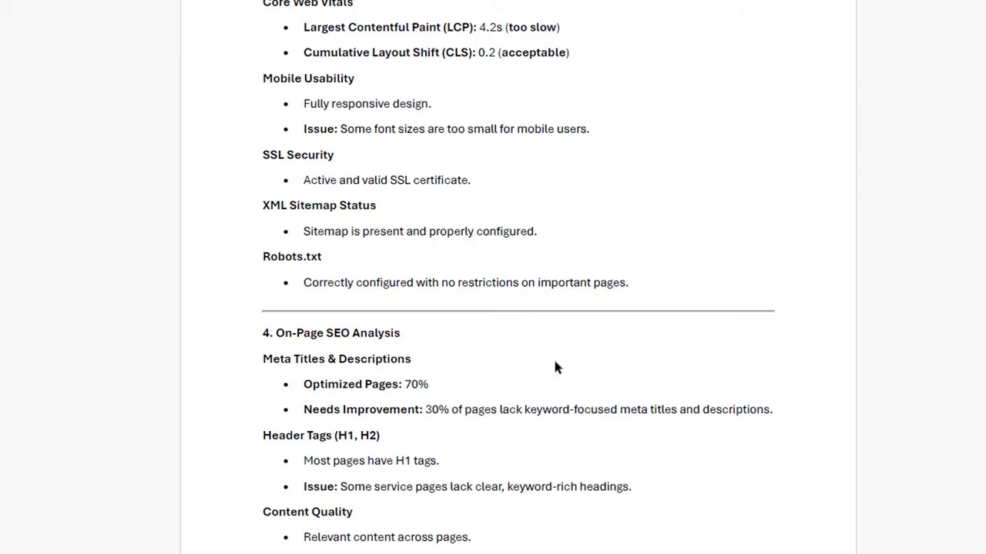
scroll(556, 367, down, 3)
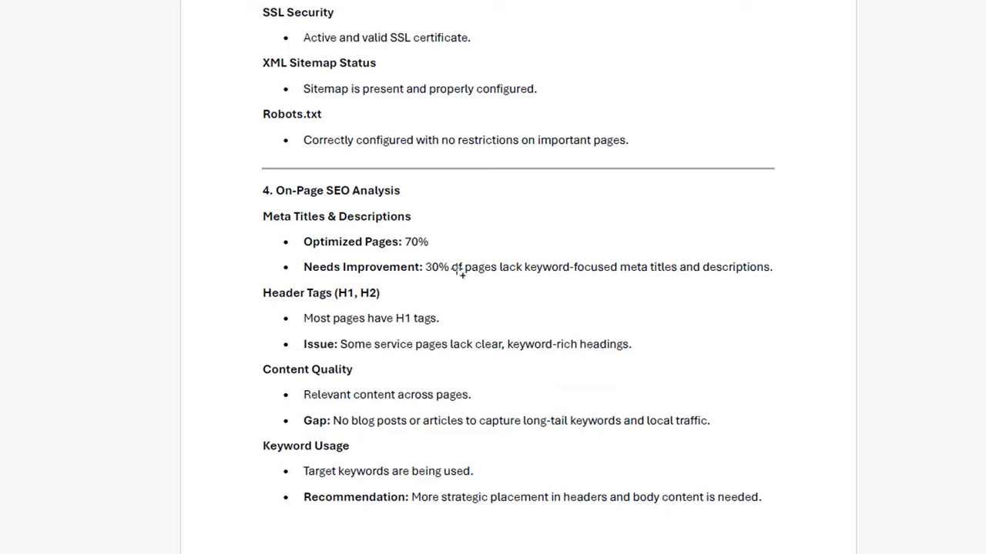
drag(451, 267, 460, 268)
click(509, 419)
scroll(508, 398, down, 1)
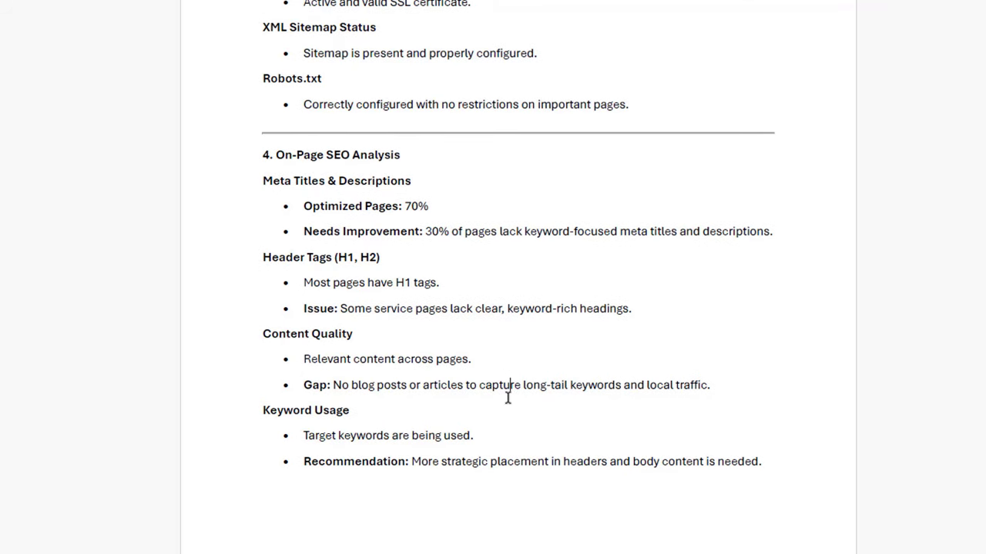
scroll(507, 398, down, 2)
- Scroll down to the Off-Page SEO profile: 120 backlinks from 75 domains
scroll(508, 398, down, 1)
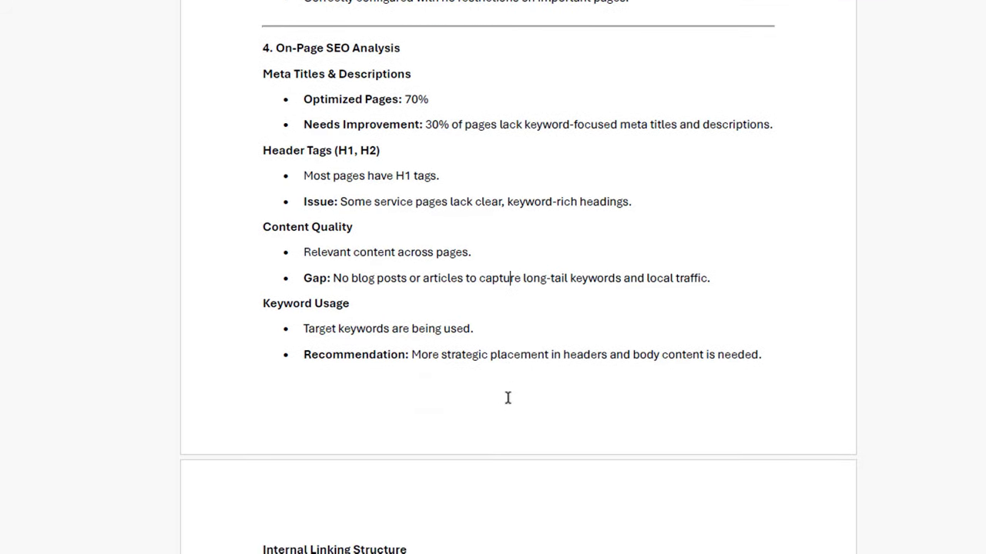
scroll(508, 399, down, 1)
scroll(509, 402, down, 2)
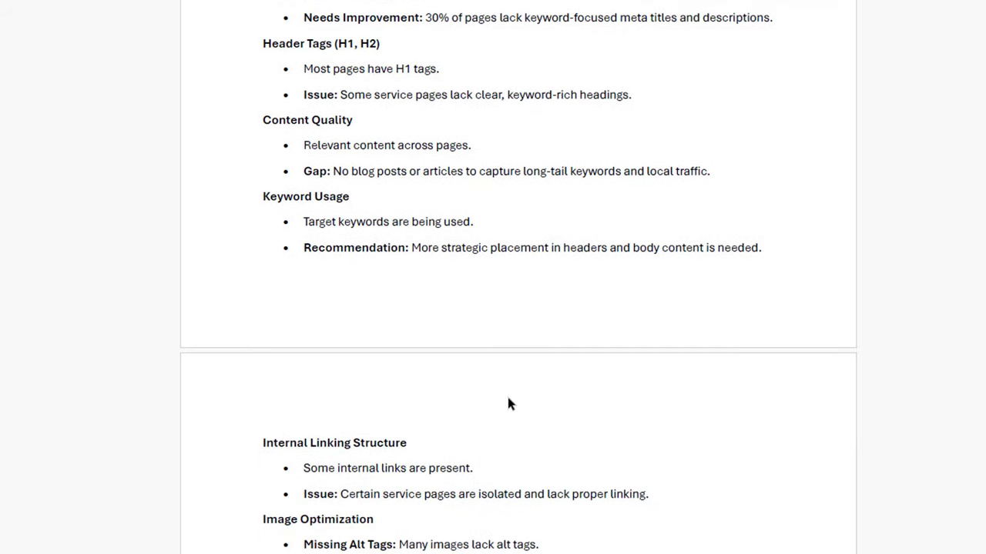
scroll(509, 401, down, 4)
scroll(507, 397, down, 1)
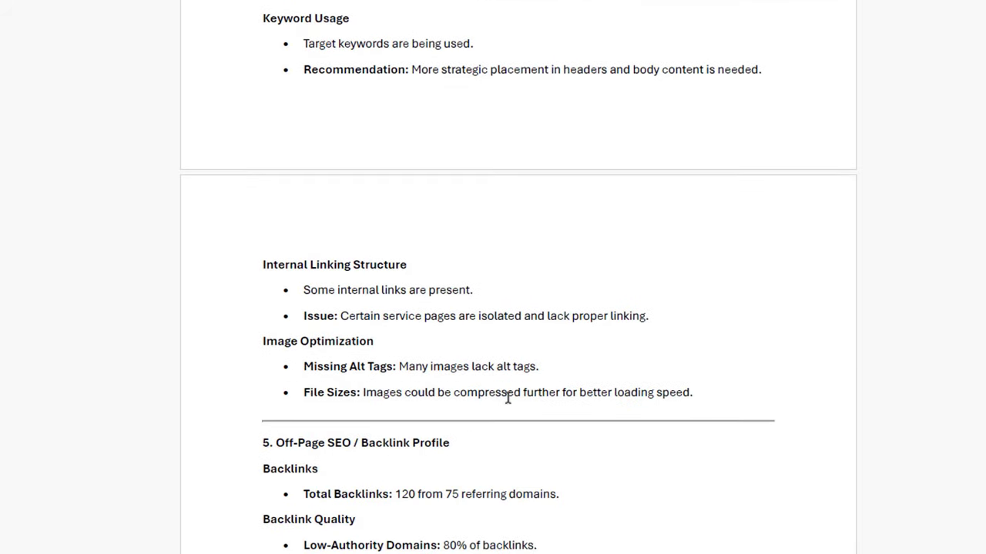
scroll(508, 399, down, 2)
scroll(506, 395, down, 3)
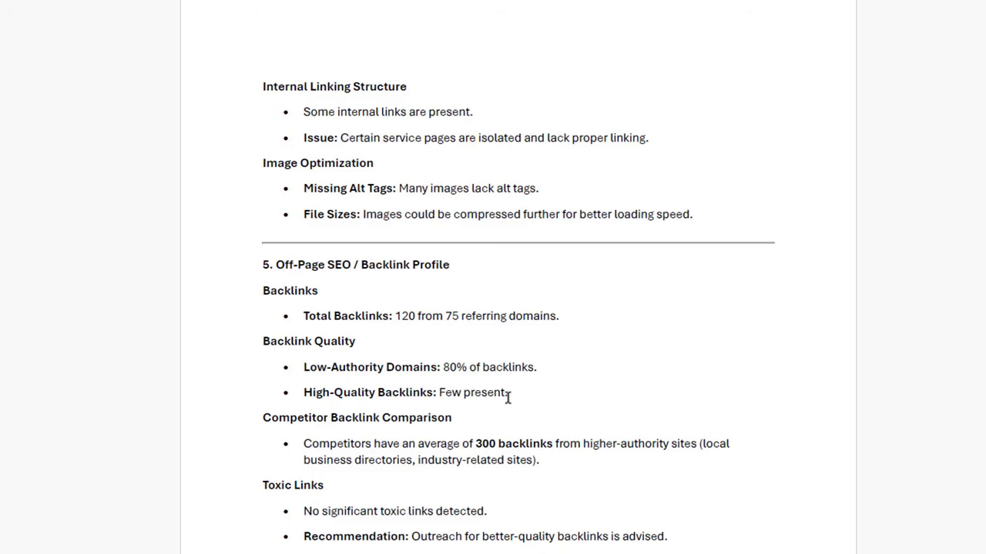
scroll(508, 396, down, 1)
scroll(507, 397, down, 1)
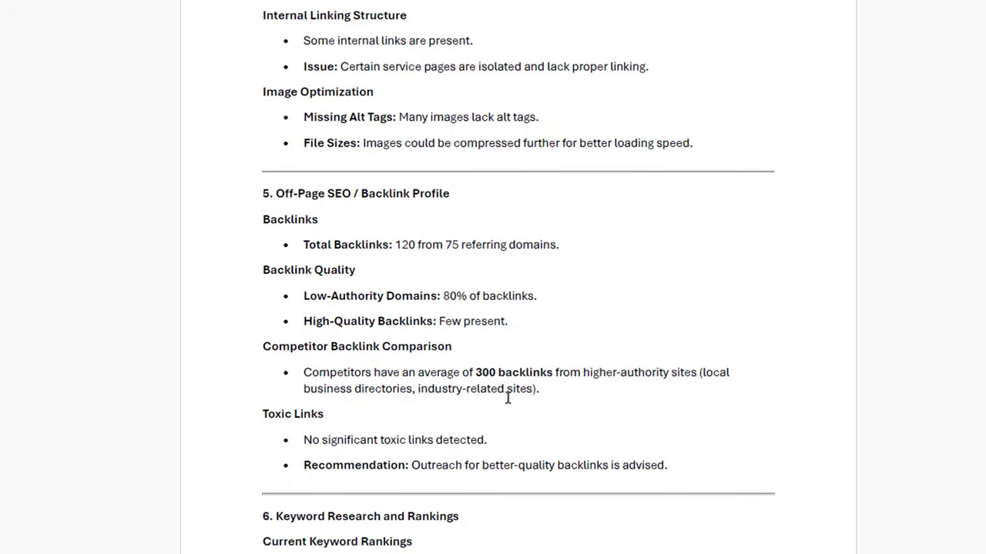
- Highlight the competitors' 300-backlink average, then continue into the Keyword Research rankings
drag(477, 373, 515, 372)
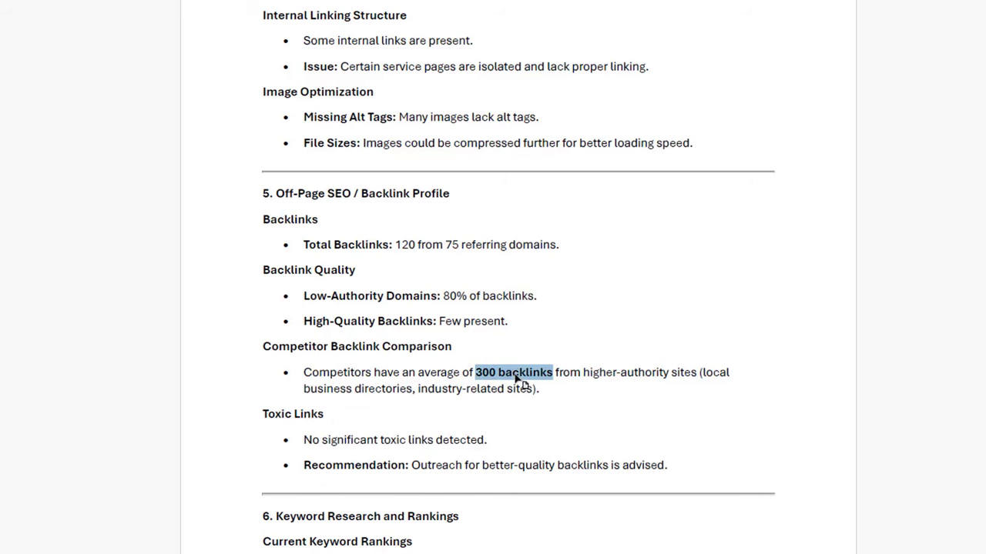
click(517, 375)
scroll(527, 432, down, 3)
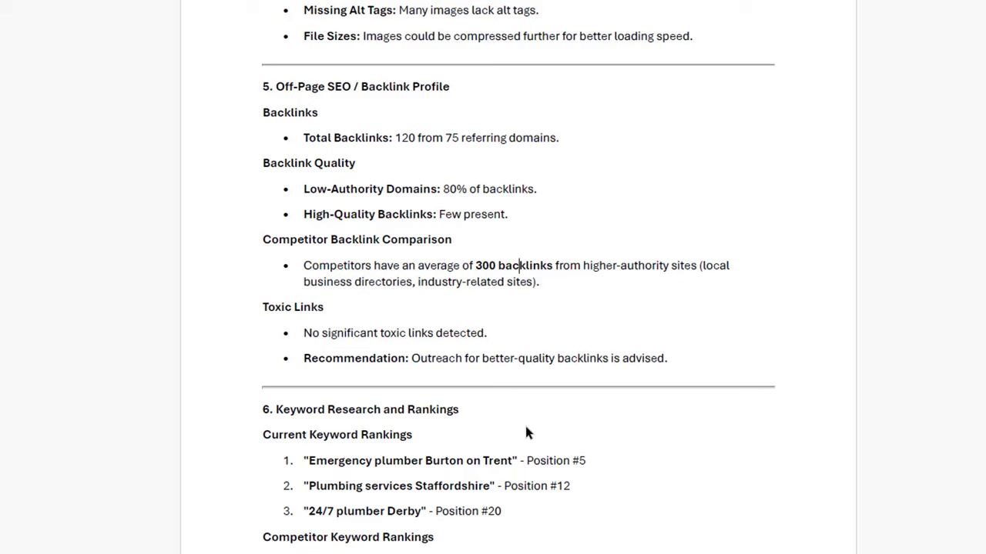
scroll(526, 432, down, 1)
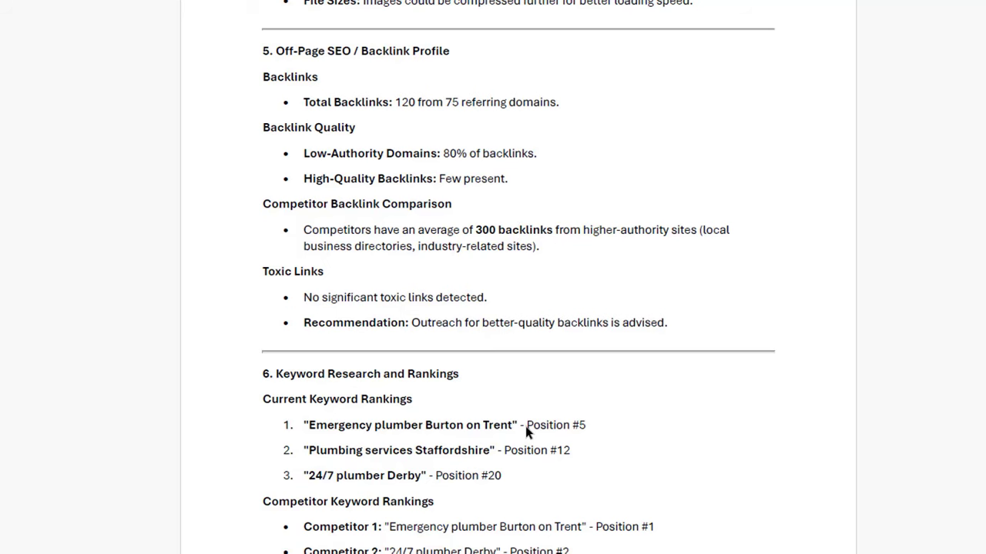
scroll(526, 432, down, 3)
scroll(526, 432, down, 9)
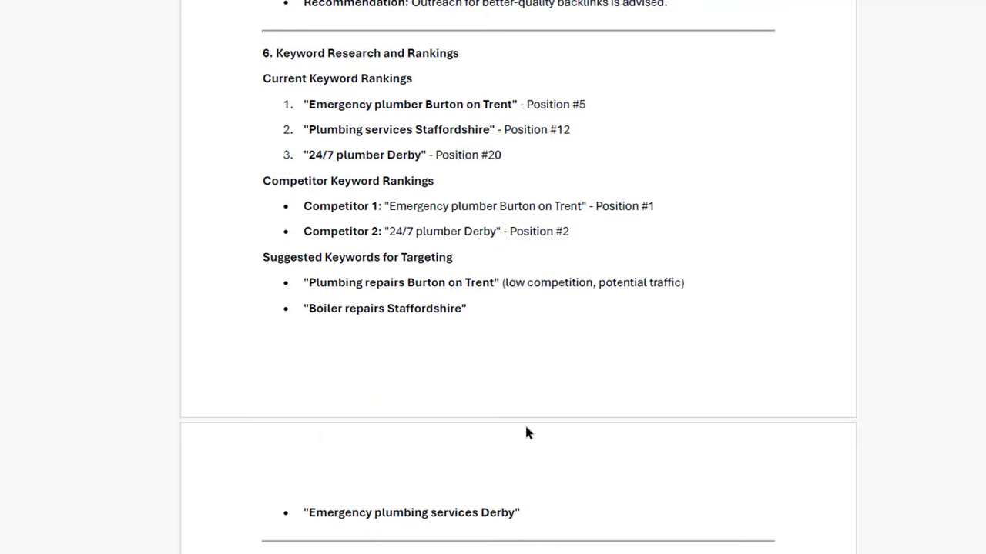
scroll(526, 426, down, 7)
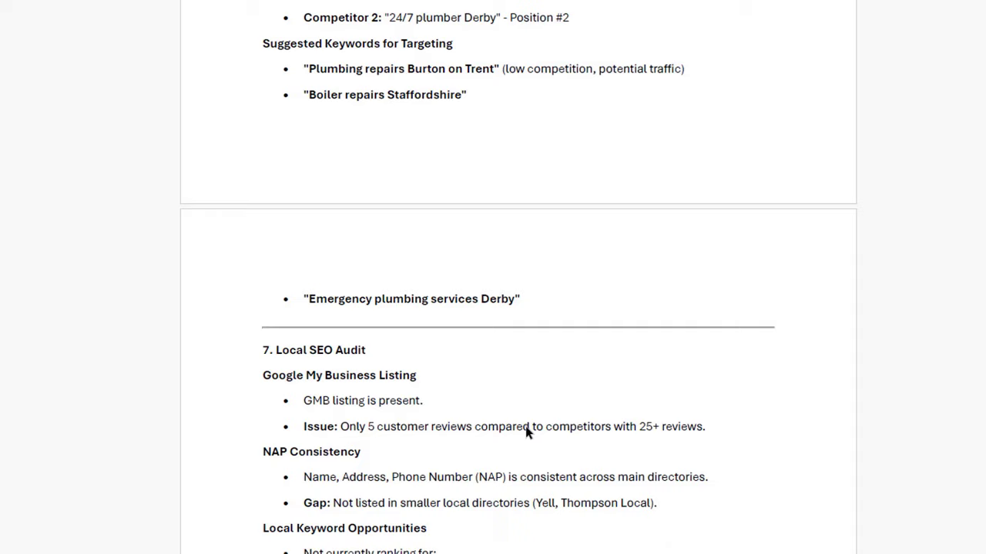
scroll(526, 430, down, 1)
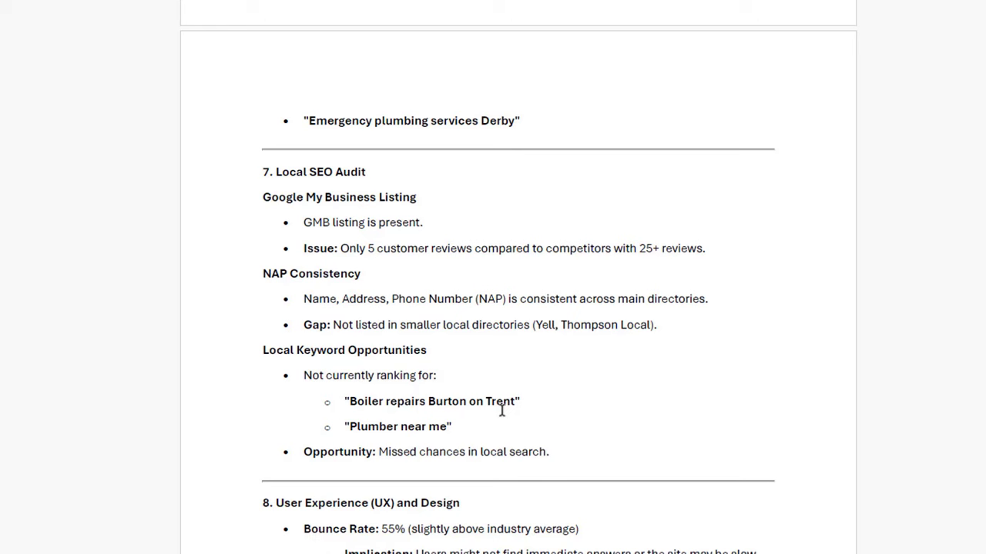
drag(647, 249, 705, 248)
click(667, 255)
scroll(605, 383, down, 1)
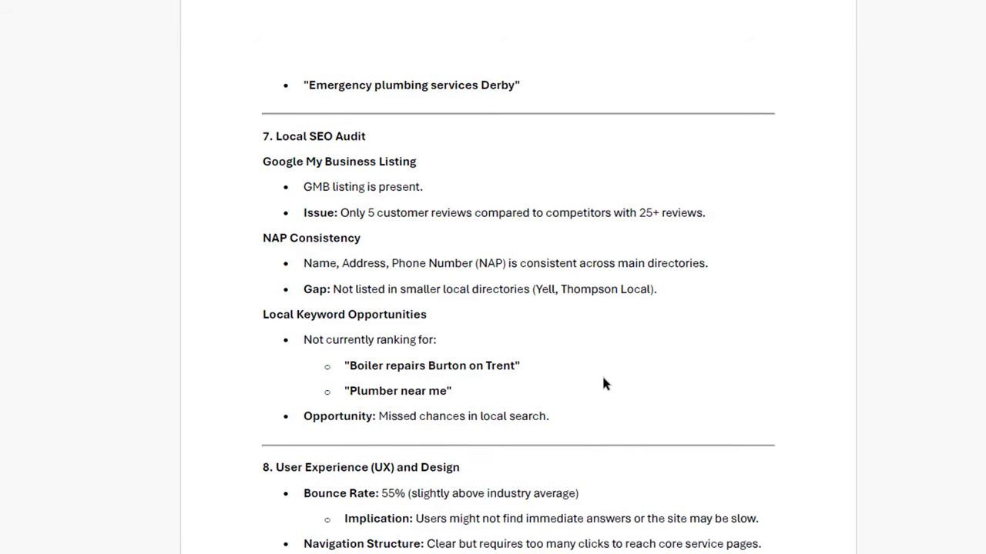
scroll(603, 382, down, 2)
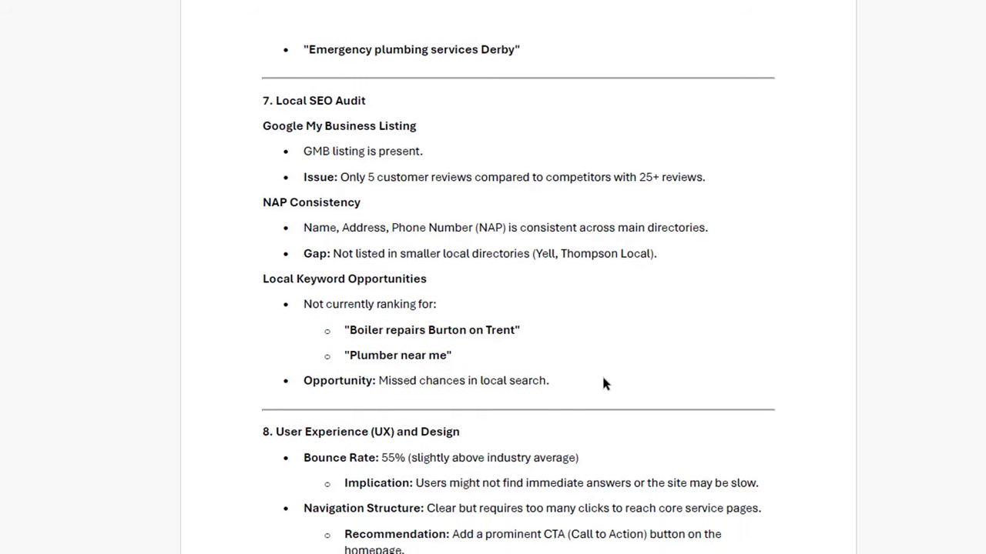
scroll(603, 383, down, 4)
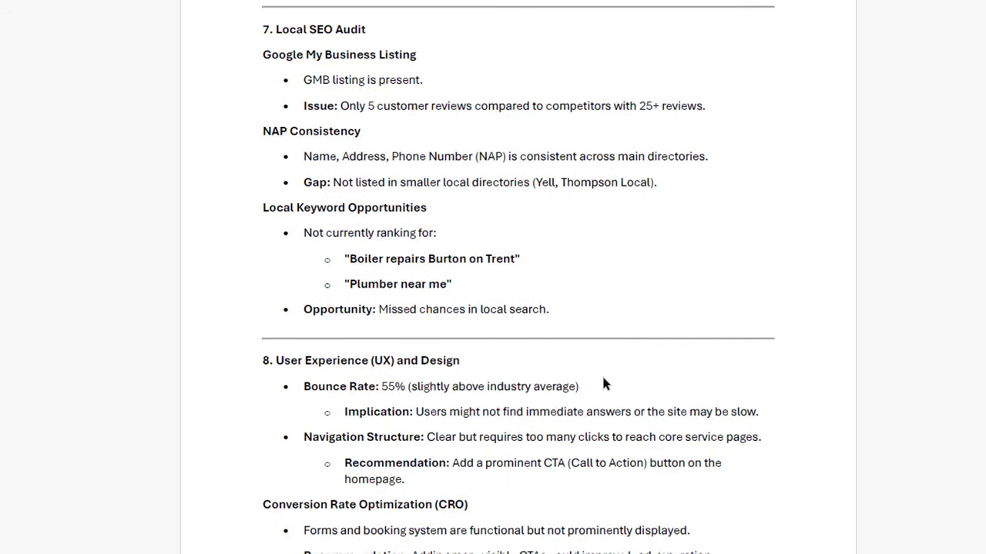
scroll(603, 382, down, 1)
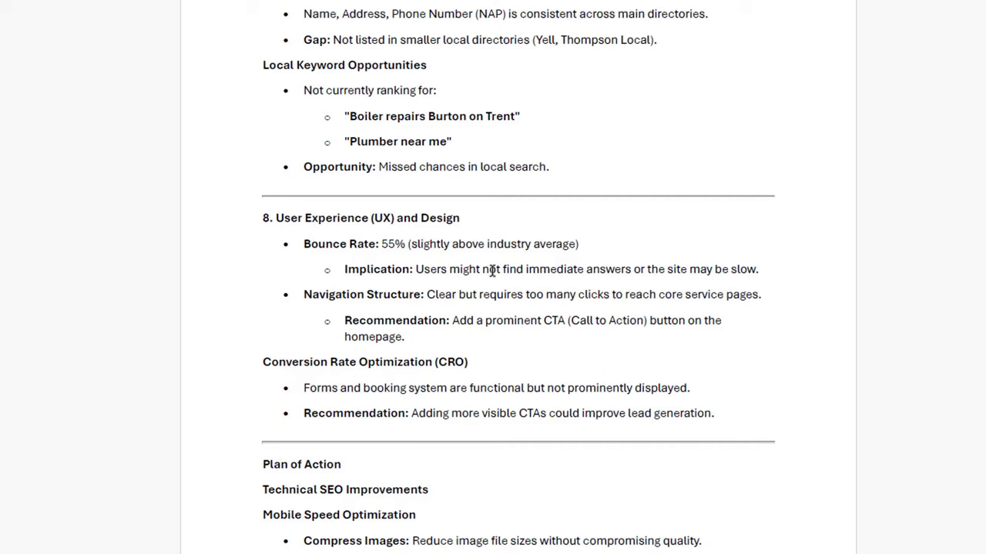
drag(435, 244, 550, 255)
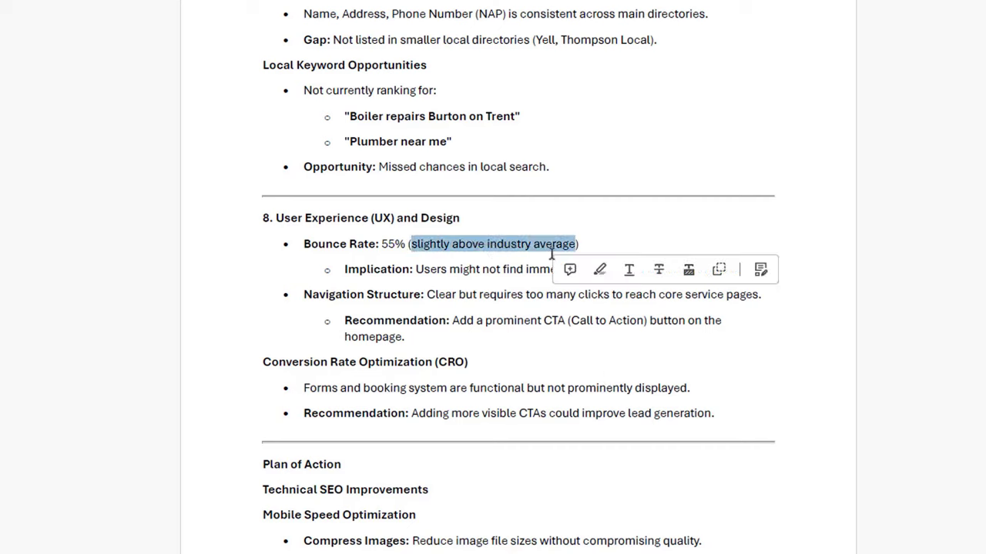
click(541, 252)
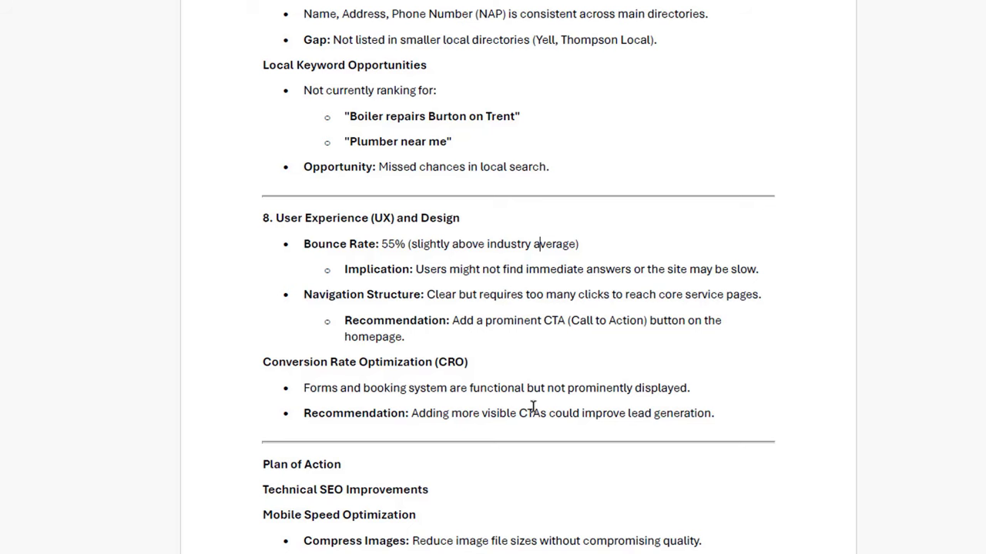
- Read through the Plan of Action pages of the audit report
scroll(532, 407, down, 5)
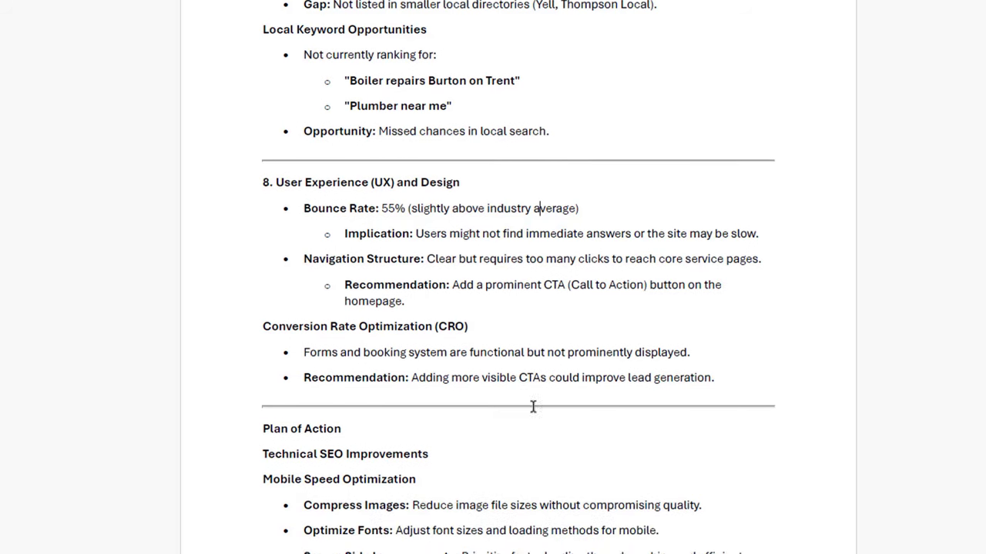
scroll(532, 408, down, 4)
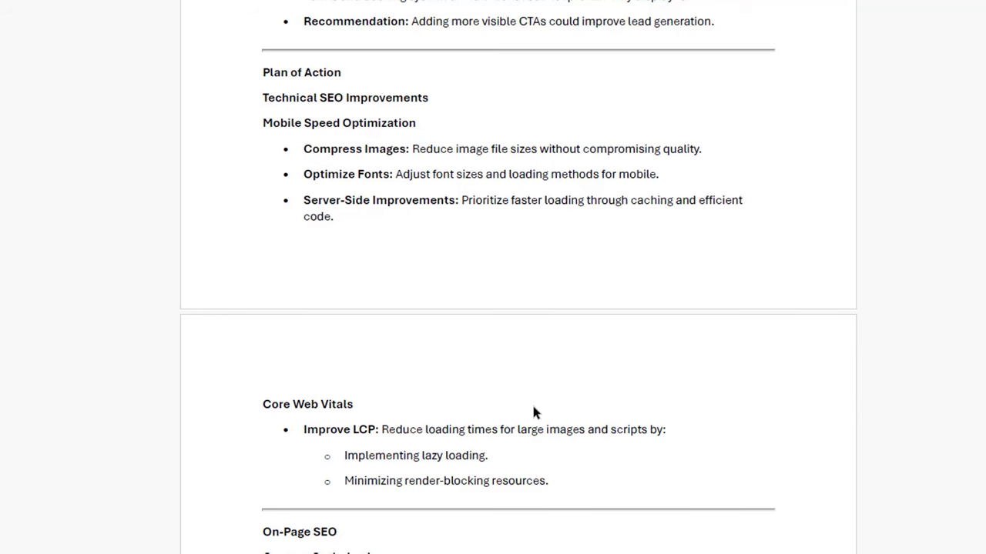
scroll(533, 413, down, 3)
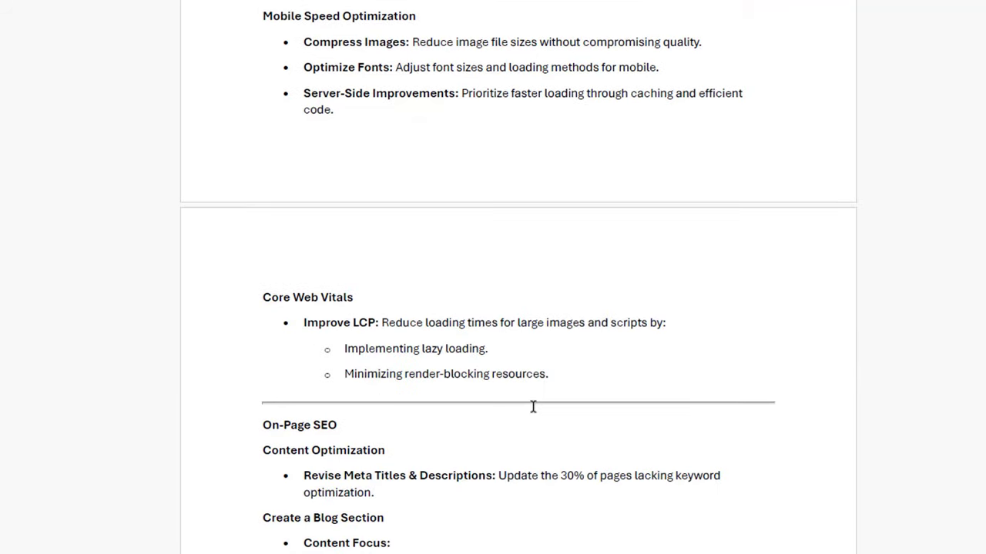
scroll(533, 413, down, 6)
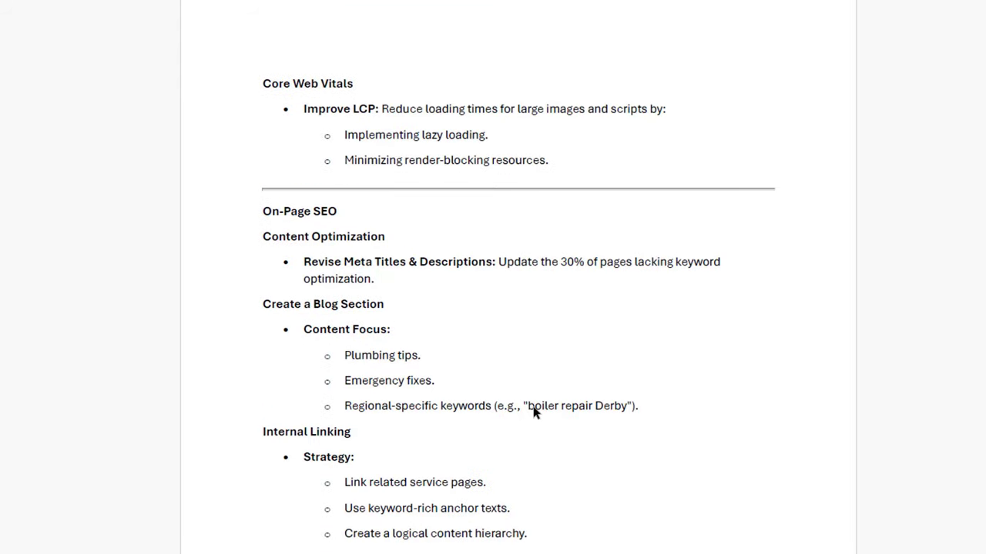
scroll(533, 414, down, 3)
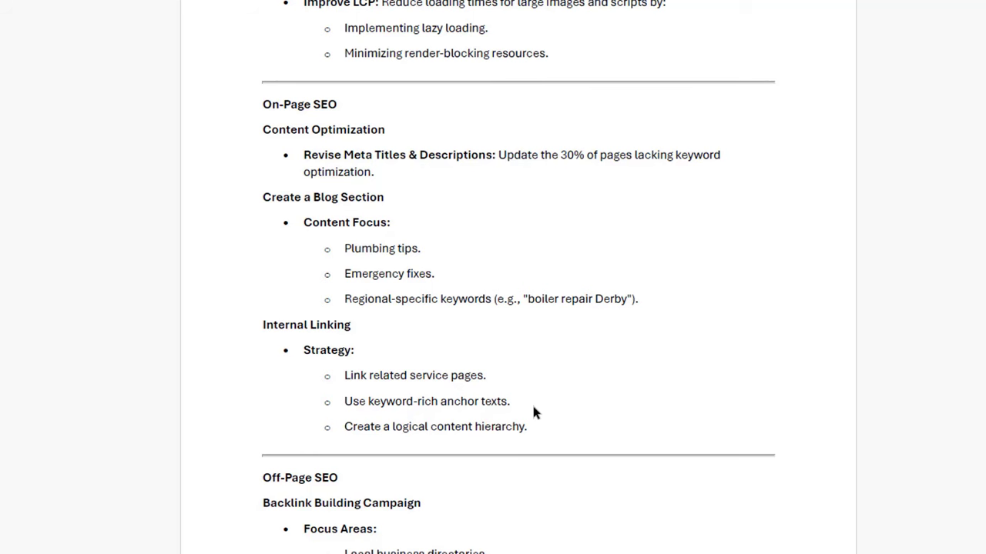
scroll(533, 408, down, 6)
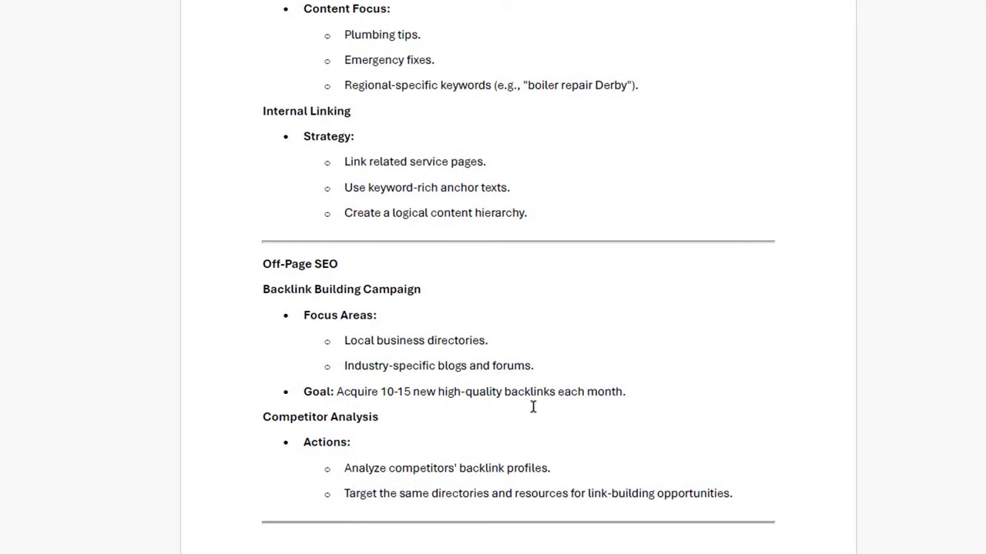
scroll(533, 407, down, 2)
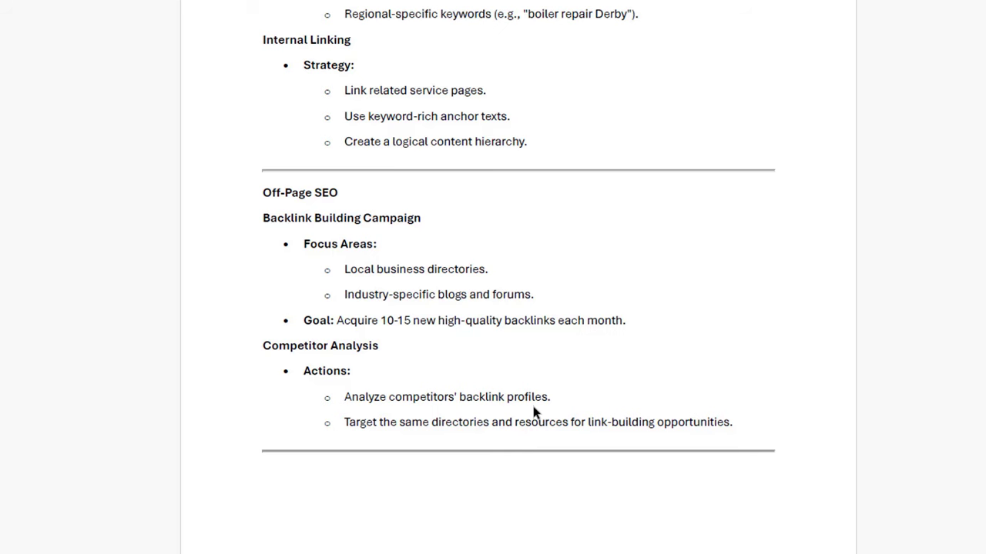
scroll(533, 408, down, 10)
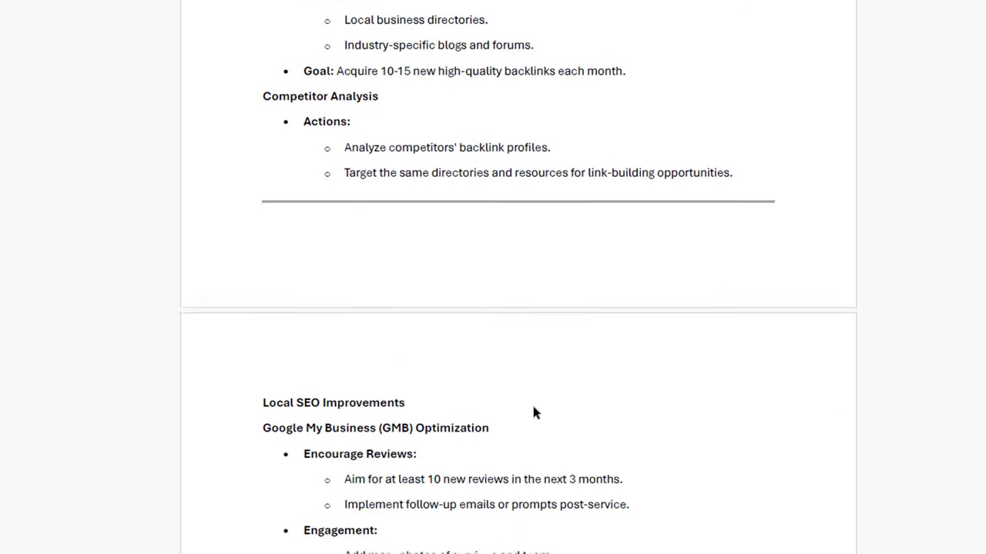
scroll(533, 408, down, 4)
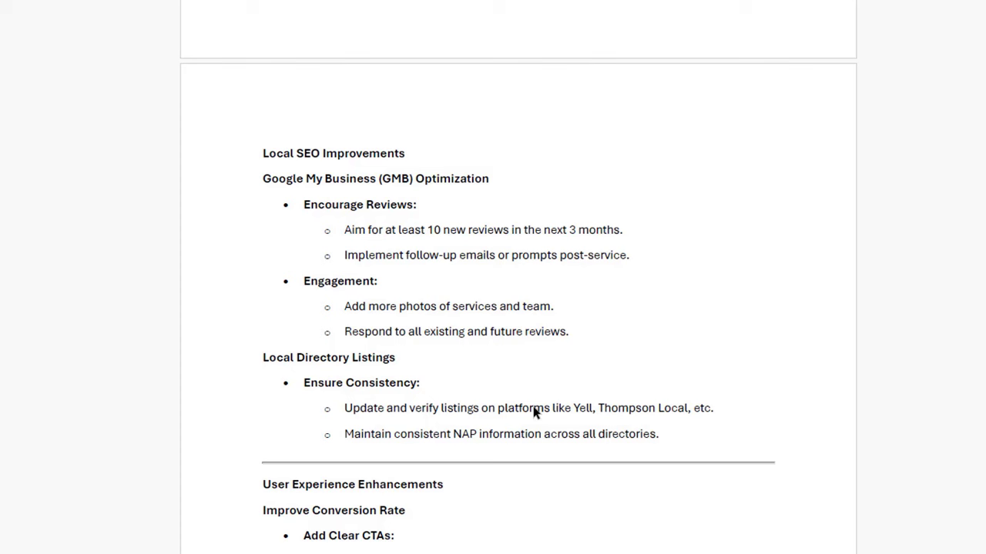
scroll(533, 412, down, 8)
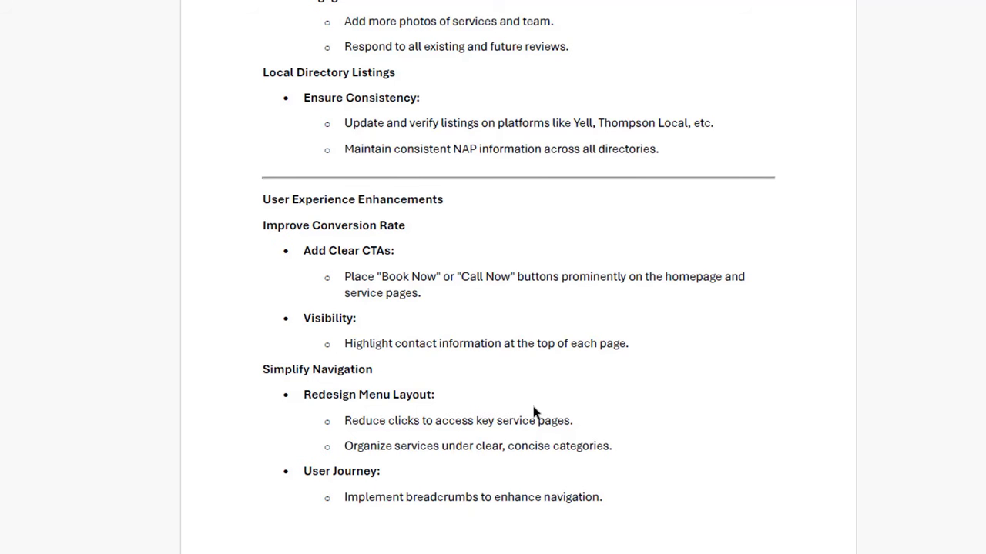
- Reach the report's end, then return to page 1 showing Domain Authority 21
scroll(534, 410, down, 1)
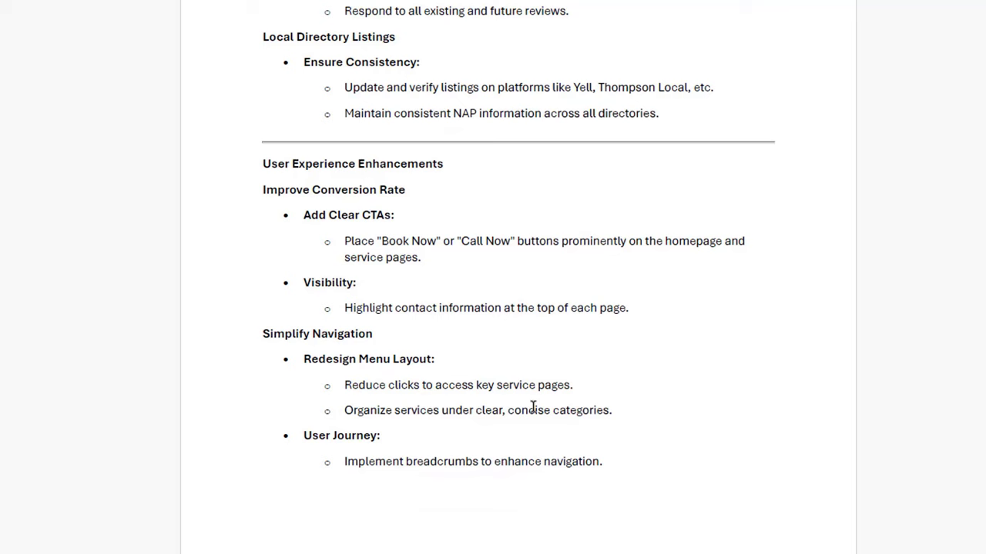
scroll(532, 409, down, 1)
scroll(533, 407, down, 1)
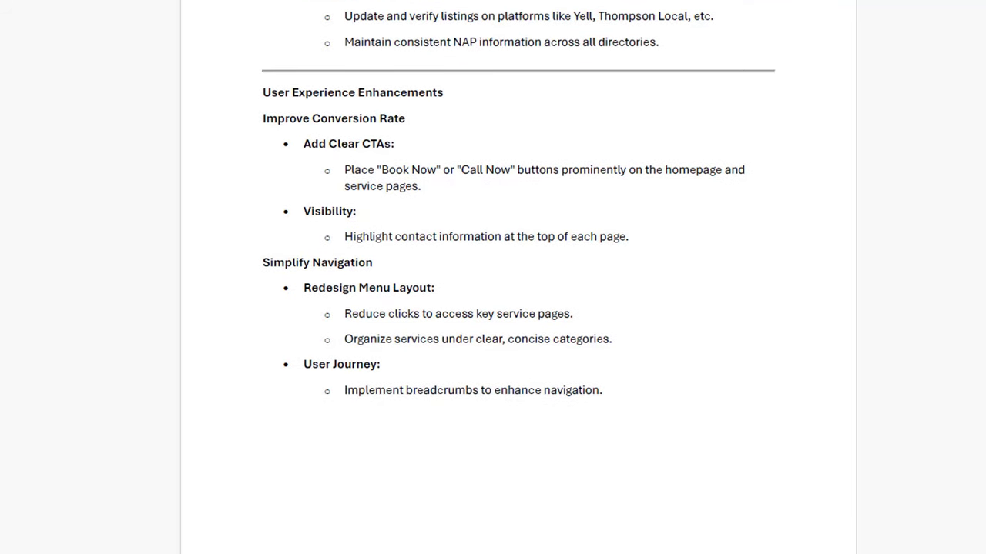
scroll(517, 277, up, 20)
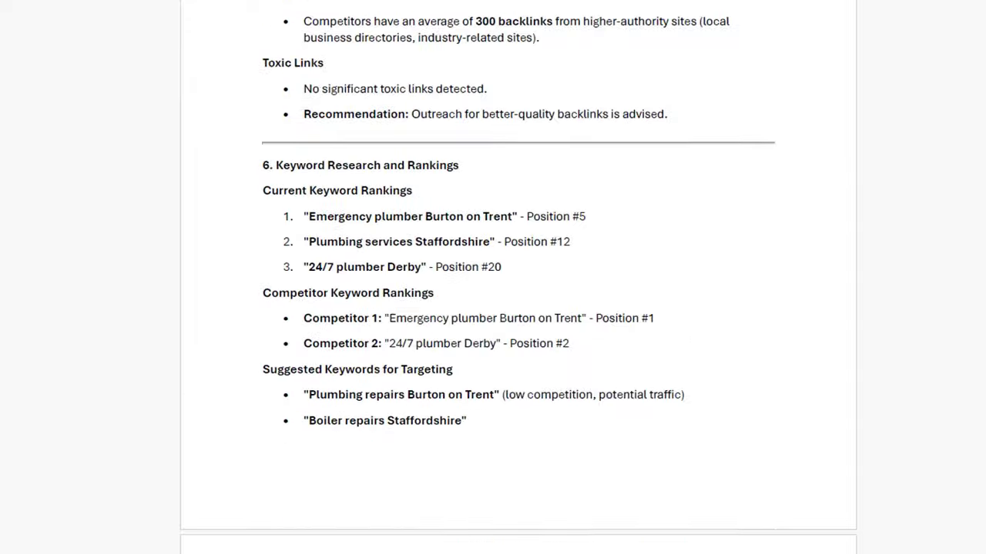
scroll(518, 277, up, 20)
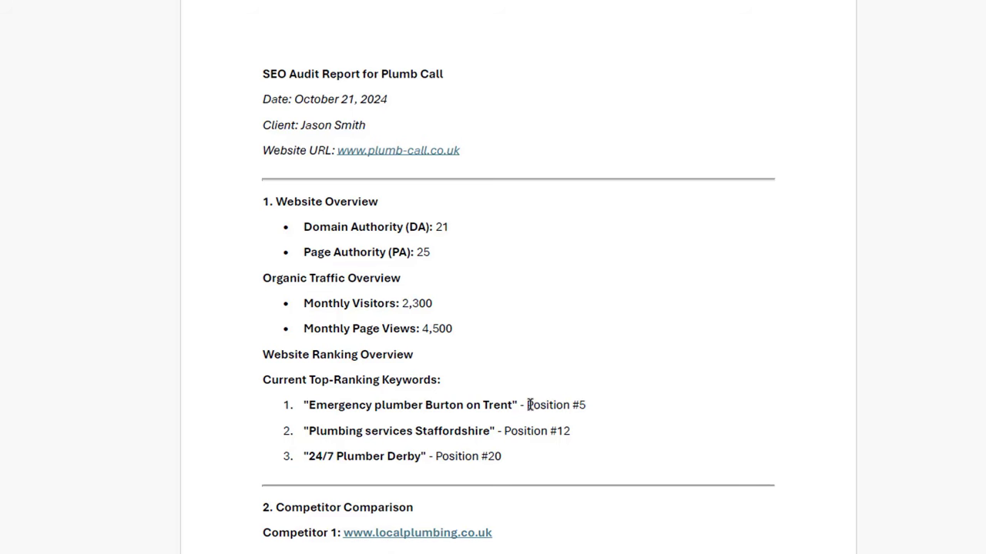
scroll(530, 405, up, 1)
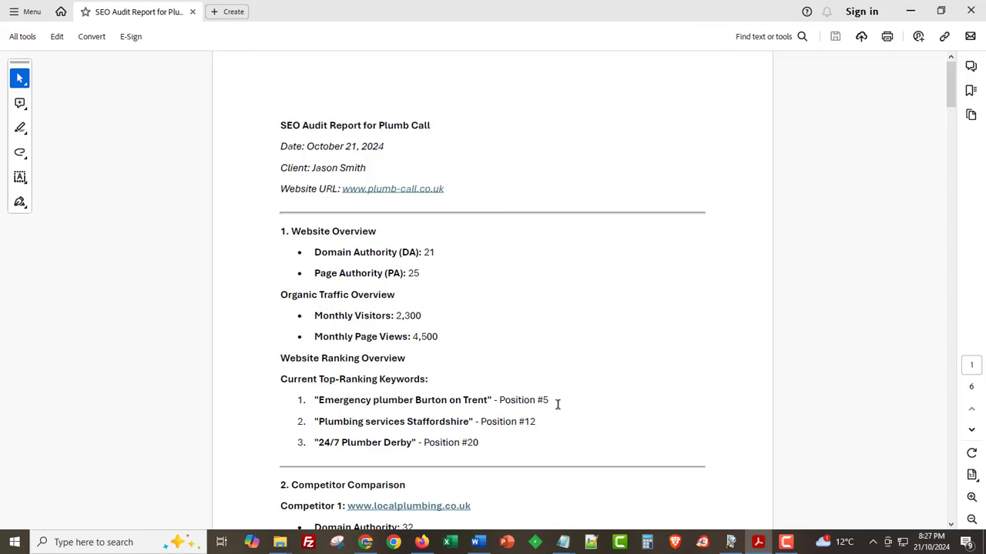
mouse_move(565, 542)
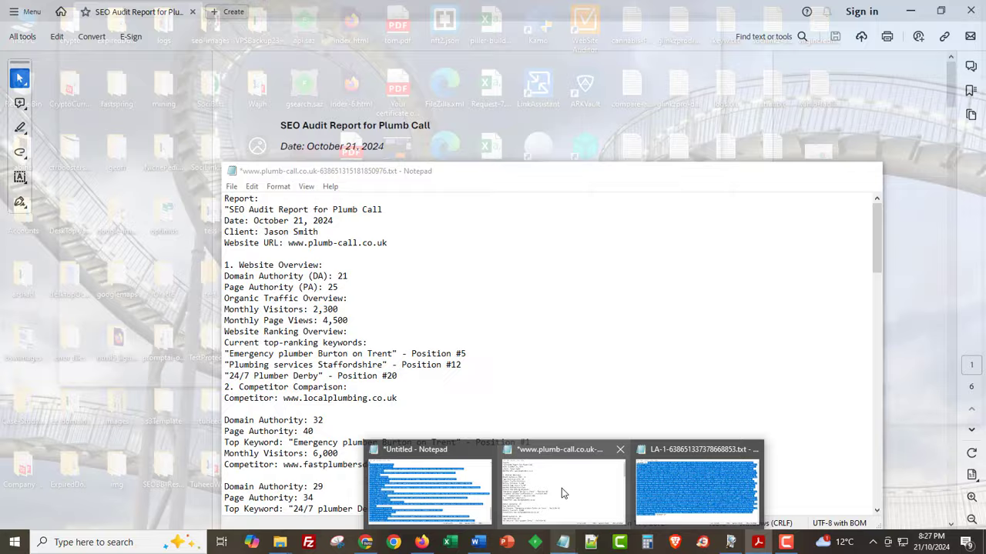
- Bring the plain-text report forward in Notepad, then go to elevenlabs.io in Firefox
click(562, 493)
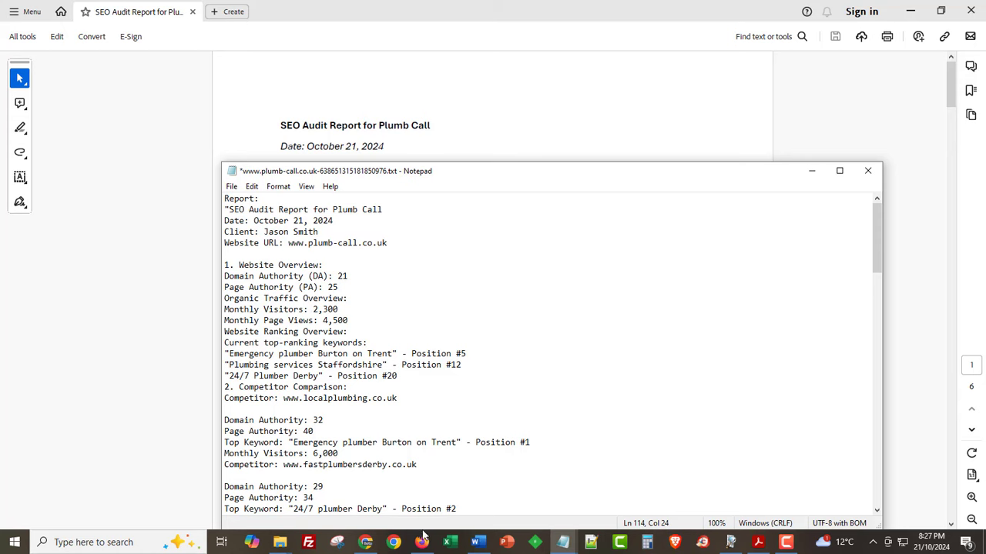
mouse_move(423, 539)
click(421, 541)
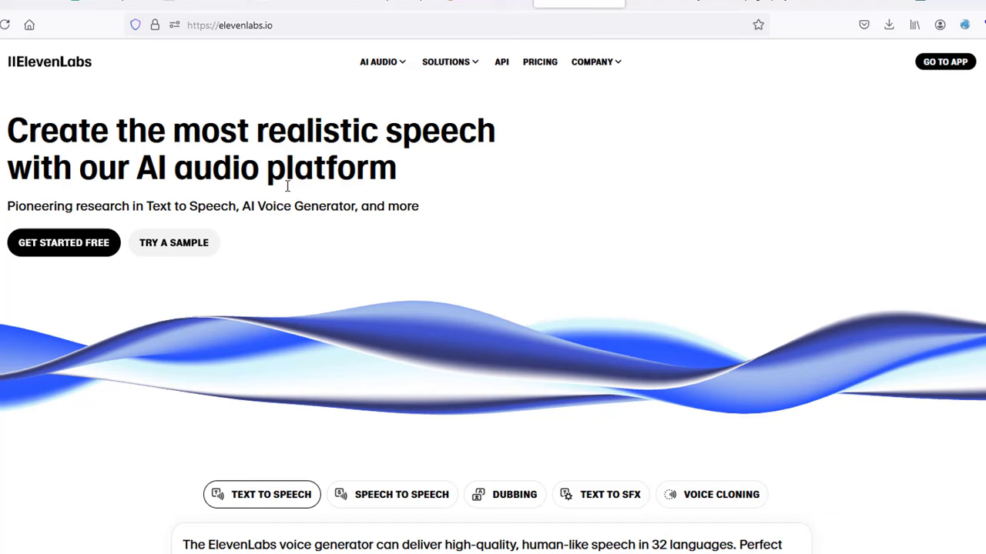
- Enter the ElevenLabs app and show the My voices list with the personal voice clone
click(951, 62)
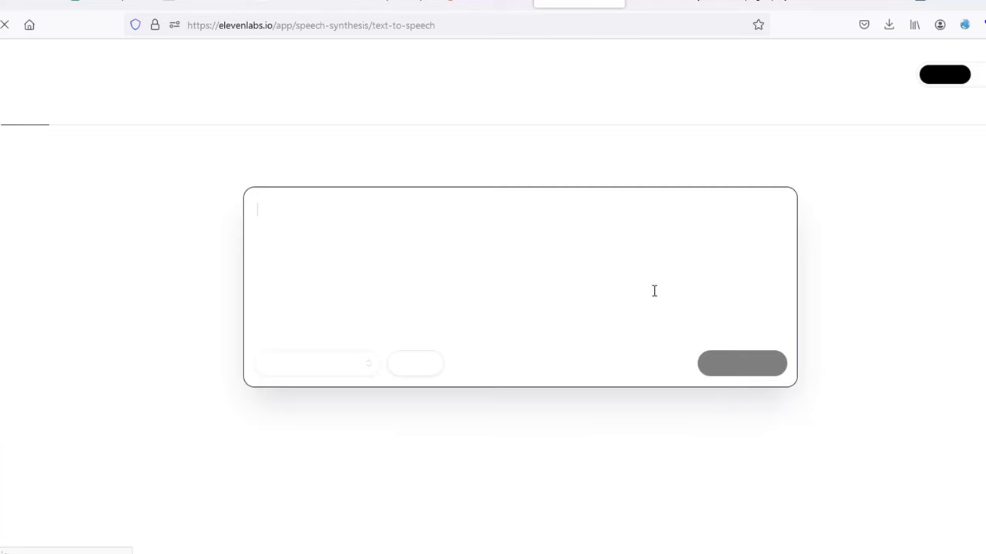
mouse_move(3, 158)
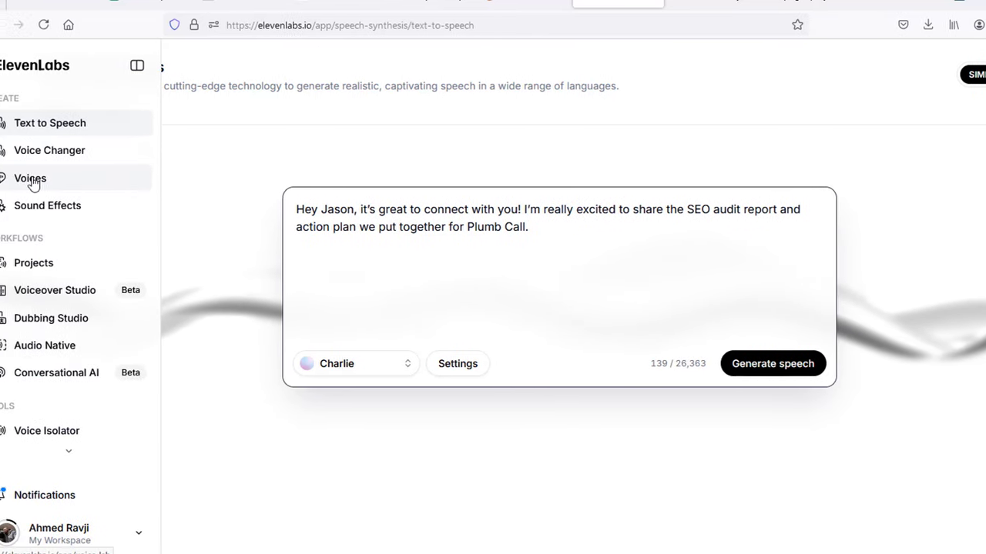
click(30, 178)
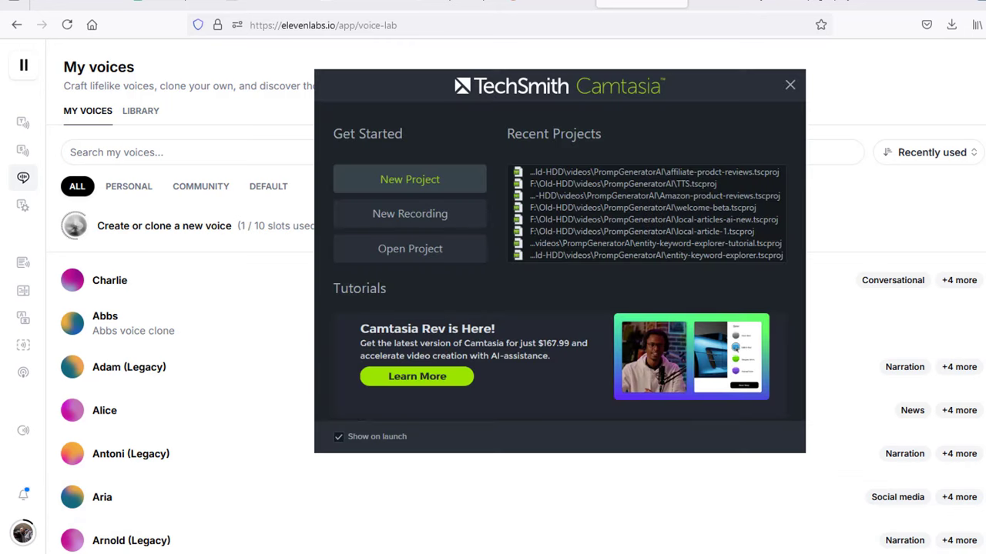
- Create an empty Camtasia project, then return to the plumb-call.co.uk tab in Firefox
click(380, 188)
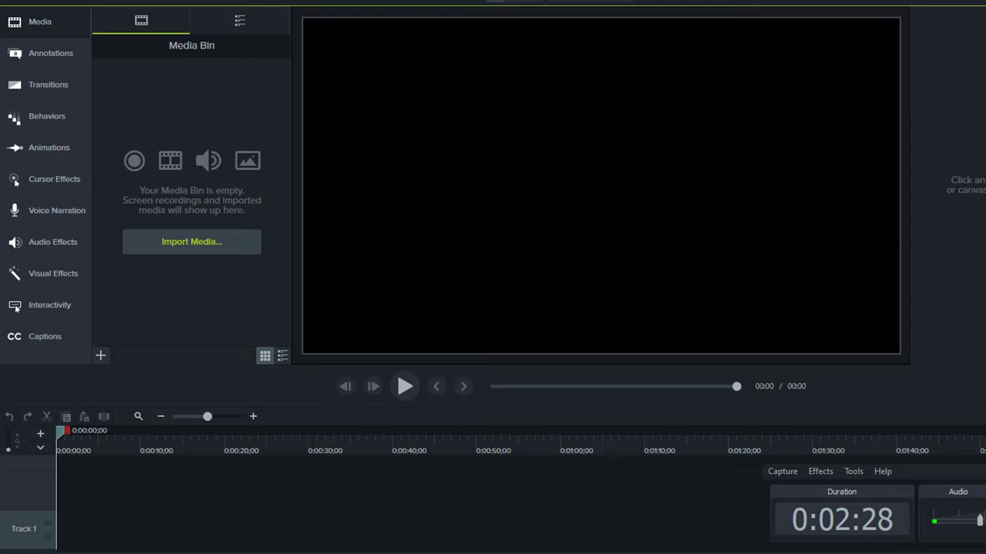
key(alt+Tab)
click(368, 3)
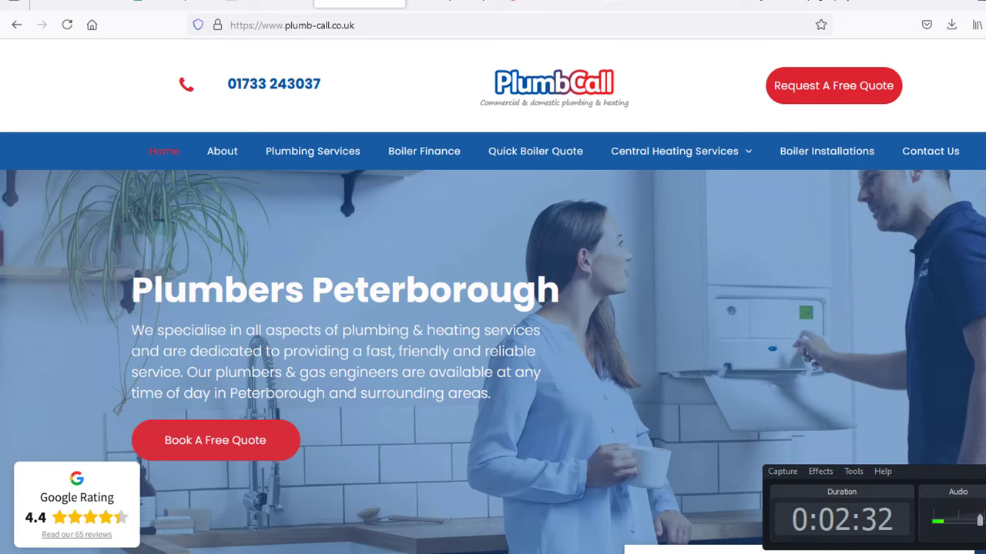
- Compare the report PDF with the plumb-call.co.uk homepage, then bring the Notepad report copy forward
scroll(703, 374, down, 3)
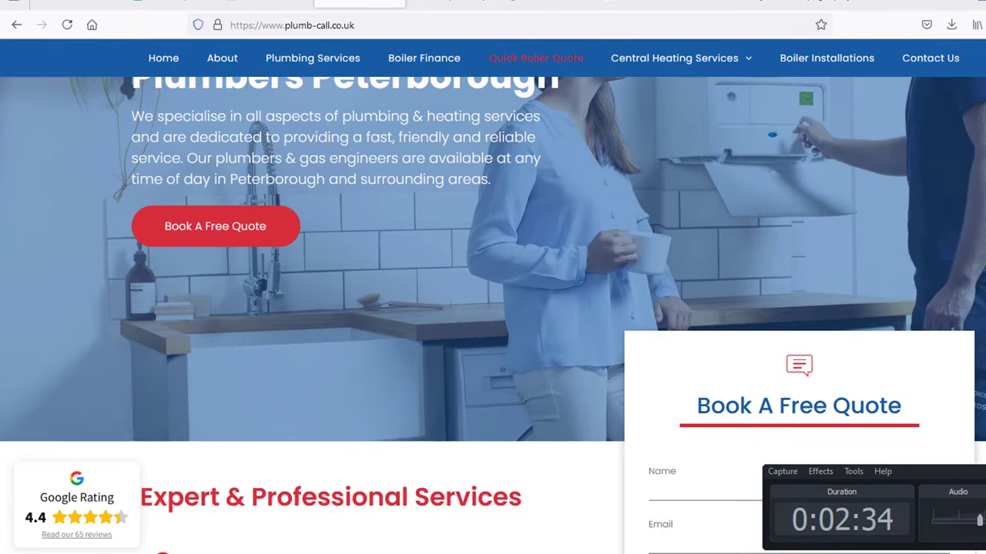
scroll(506, 318, down, 15)
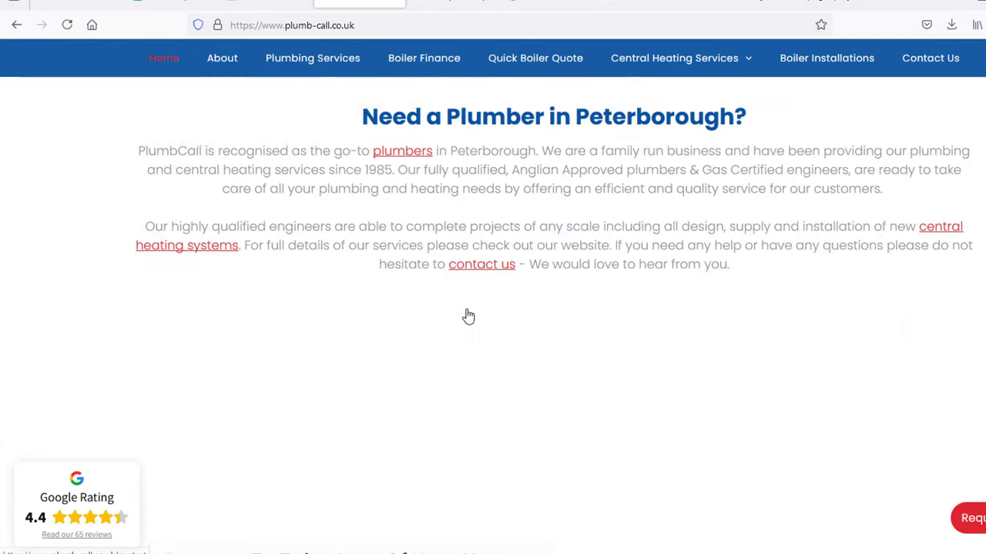
scroll(474, 318, up, 15)
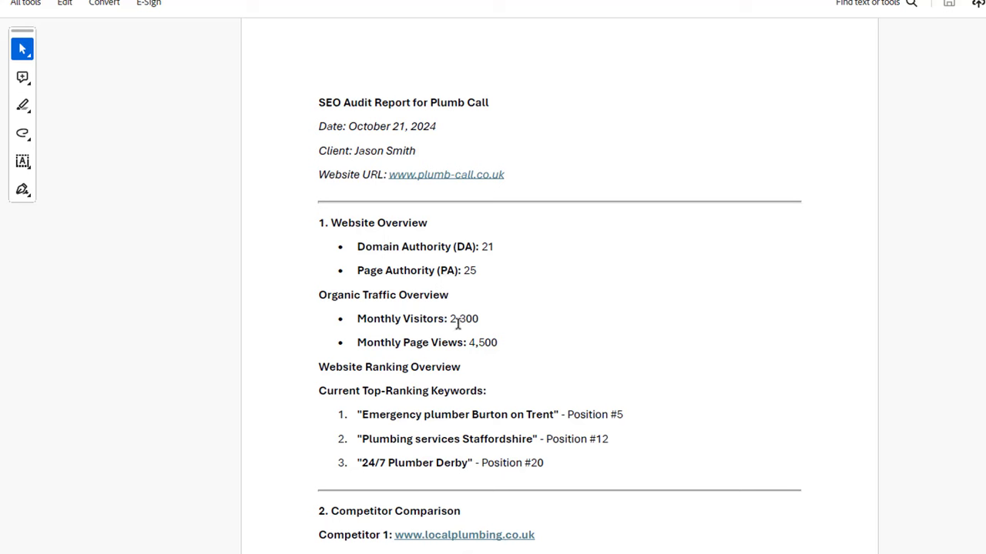
mouse_move(479, 553)
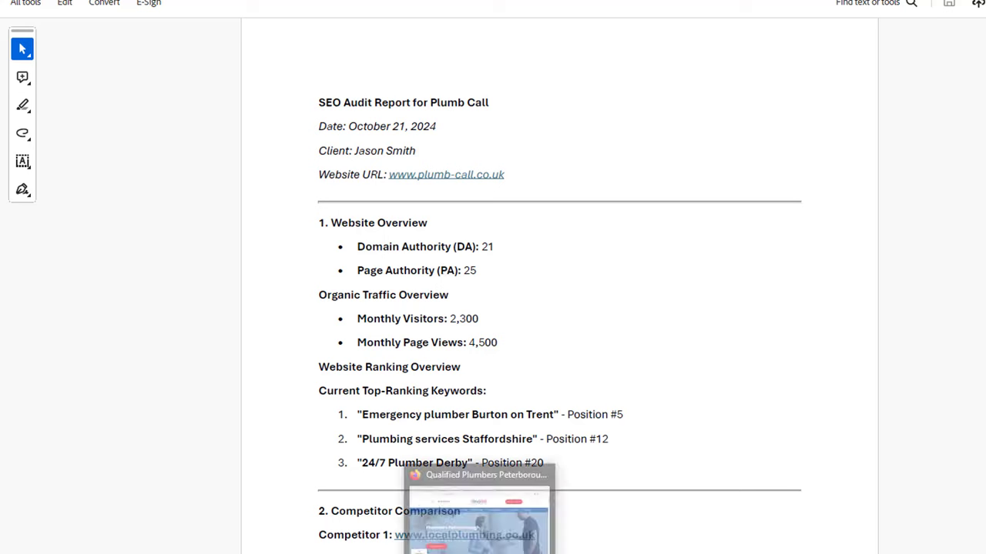
click(479, 517)
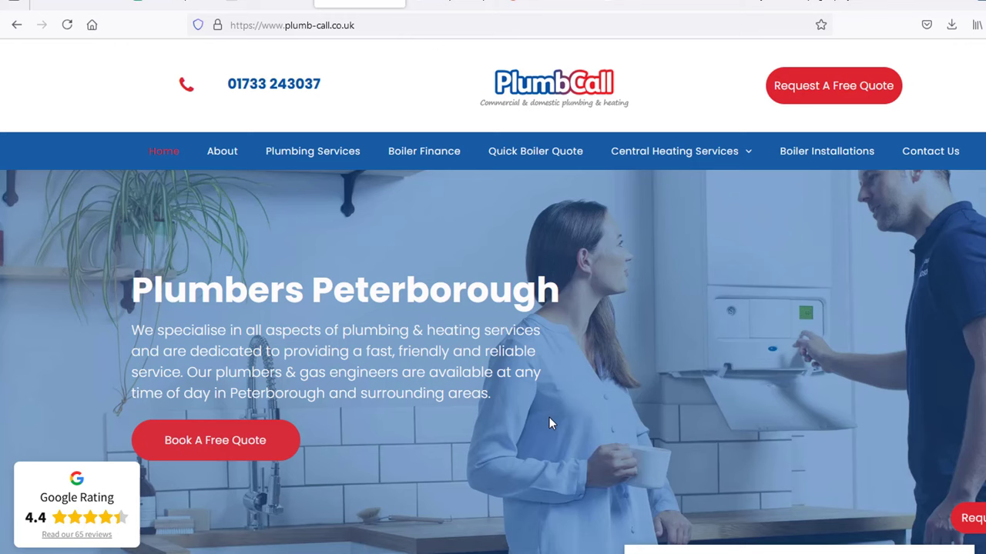
mouse_move(705, 553)
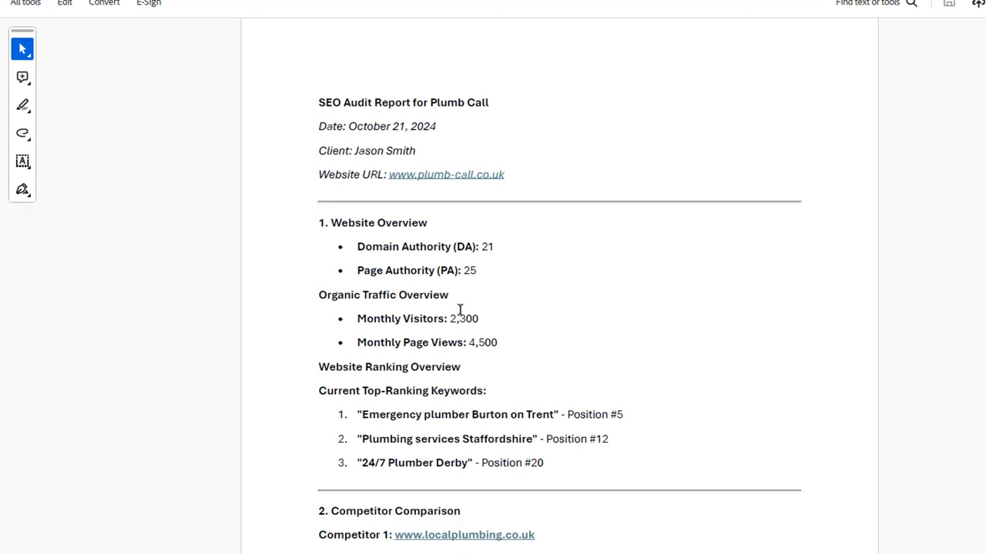
scroll(458, 417, down, 7)
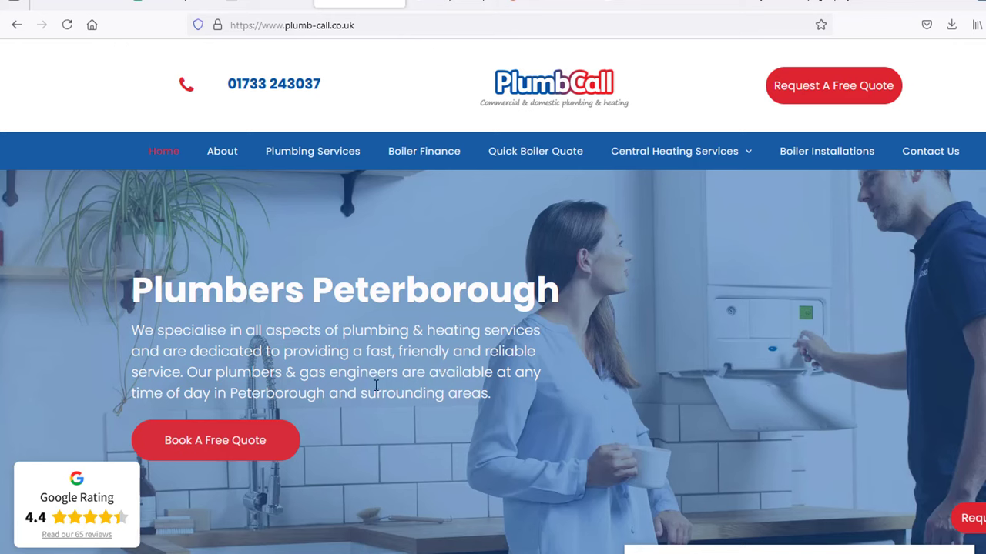
click(619, 496)
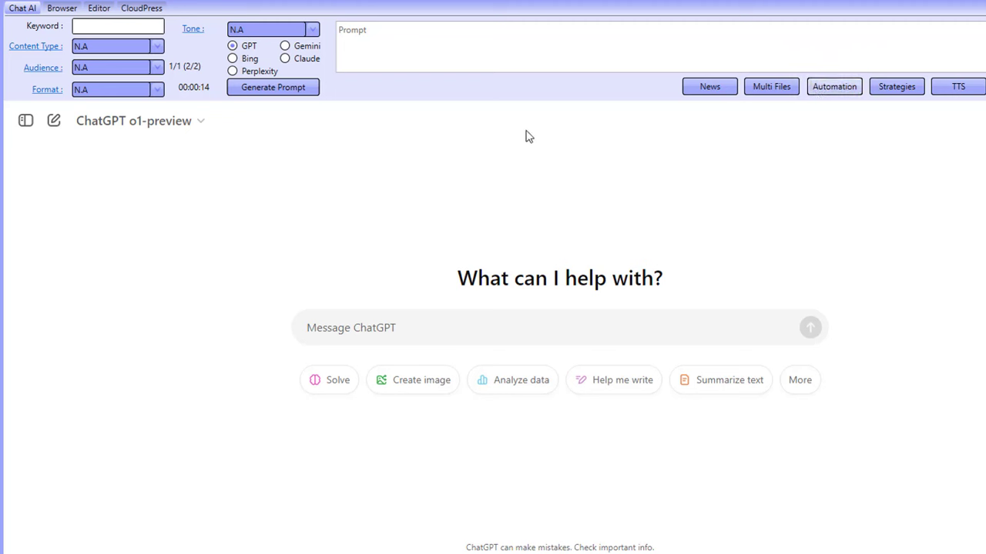
- Check the Automation and TTS settings, then view the SEO Podcast report strategy's steps
click(848, 92)
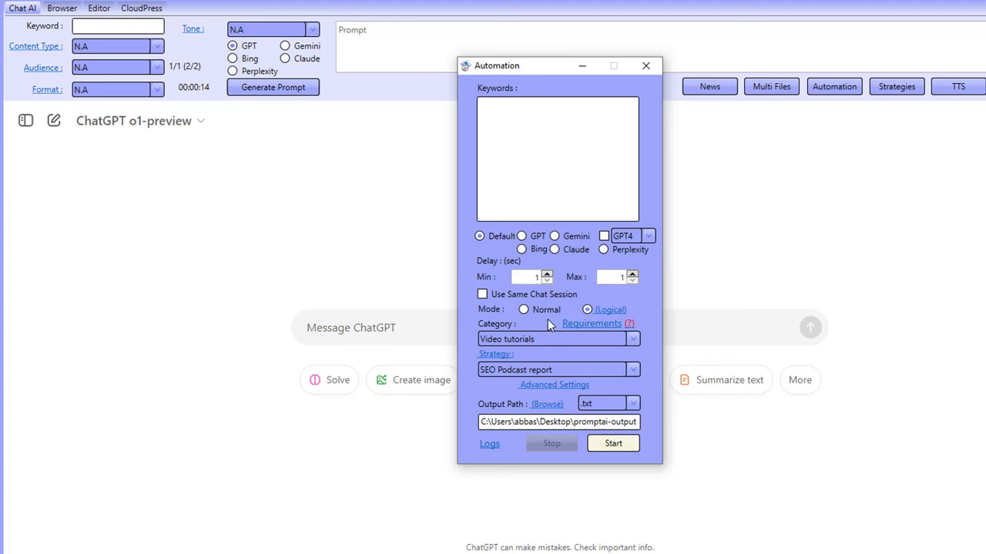
click(646, 66)
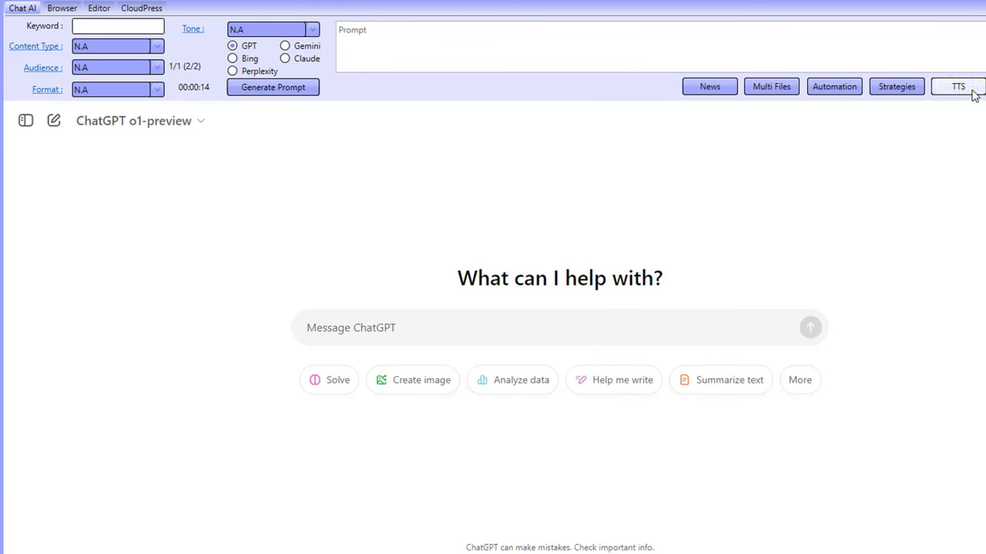
click(958, 86)
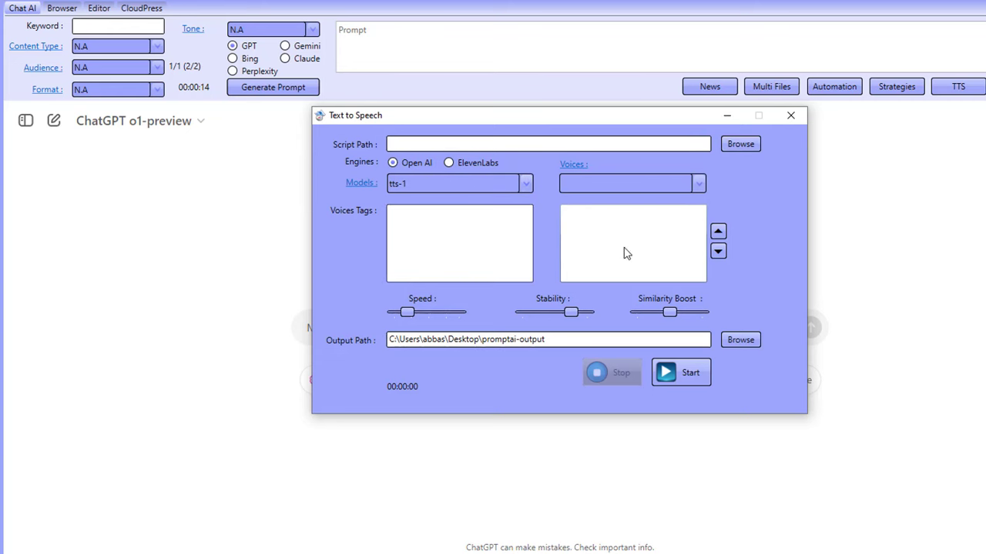
click(794, 122)
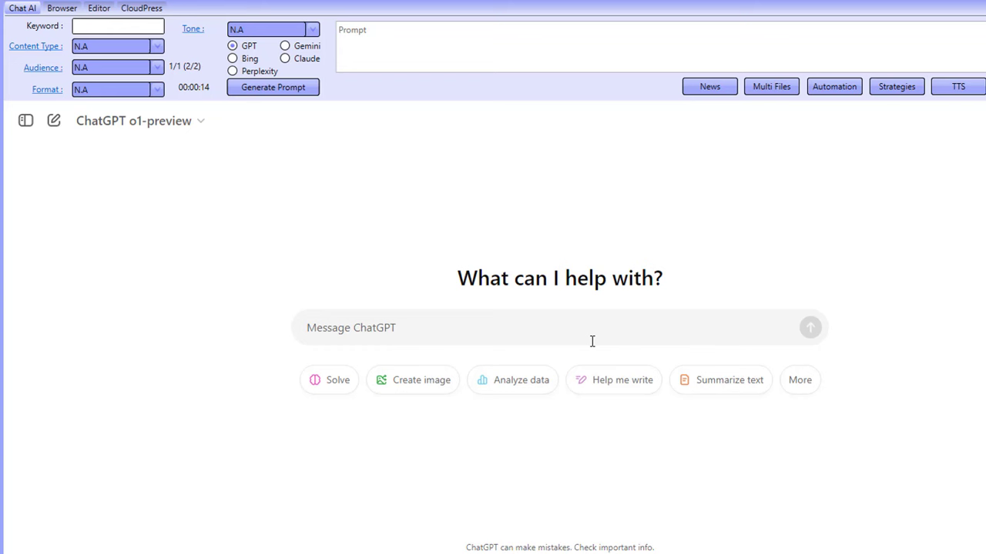
click(834, 87)
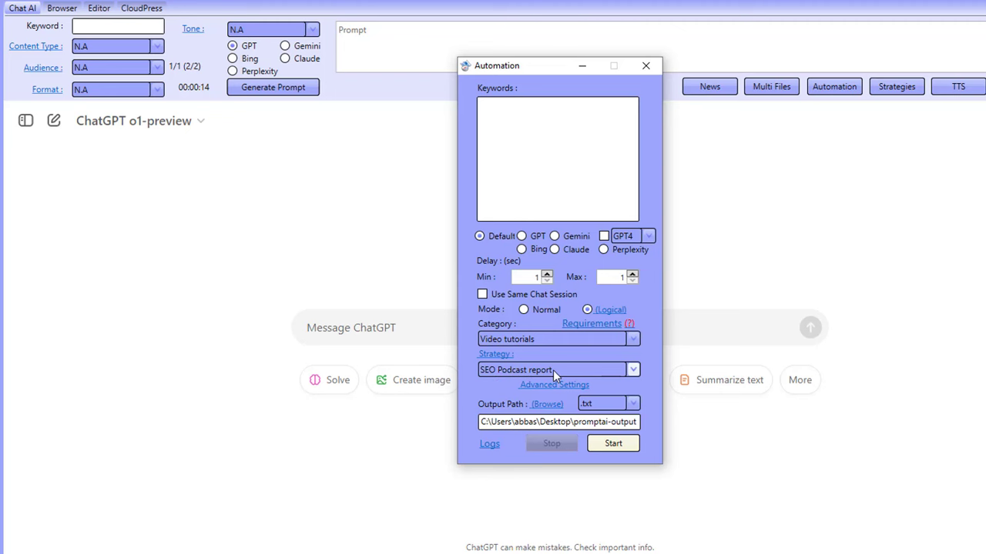
click(482, 355)
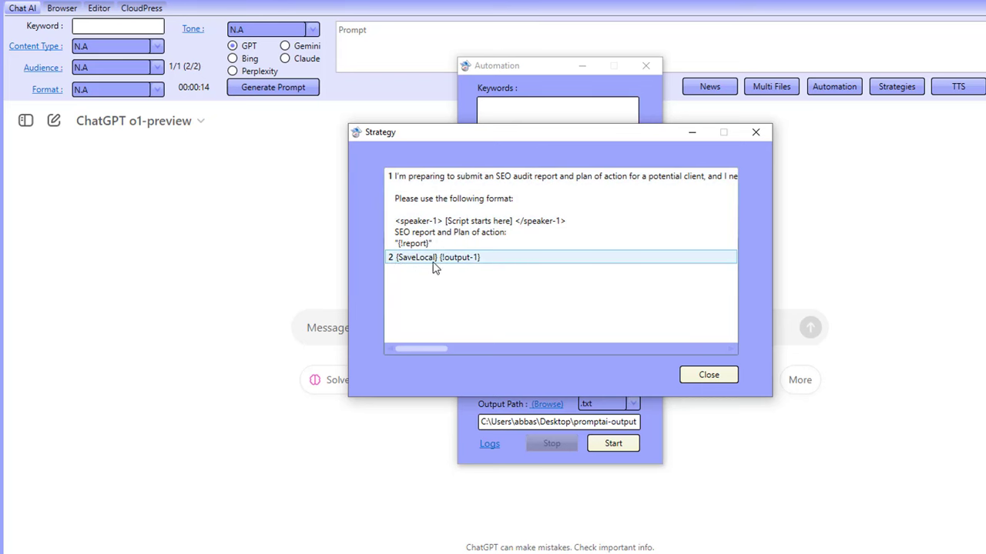
- Copy the step 1 <speaker-1> script prompt into a new blank Notepad window
double_click(451, 220)
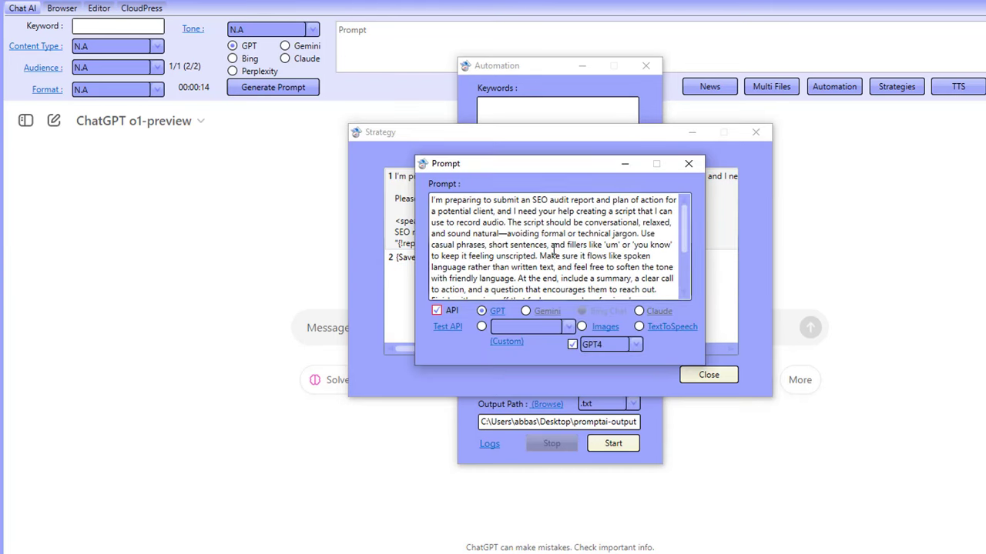
key(ctrl+a)
key(ctrl+c)
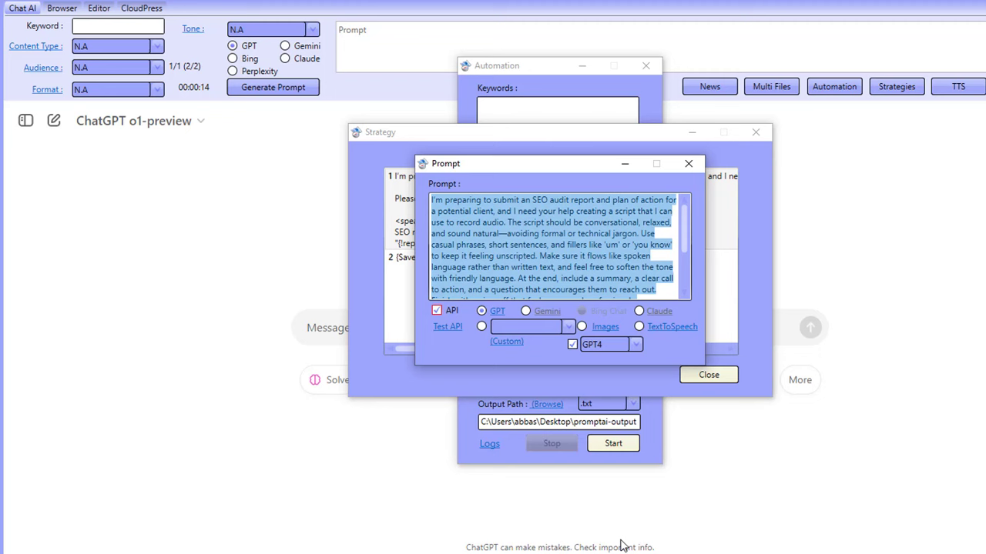
right_click(641, 553)
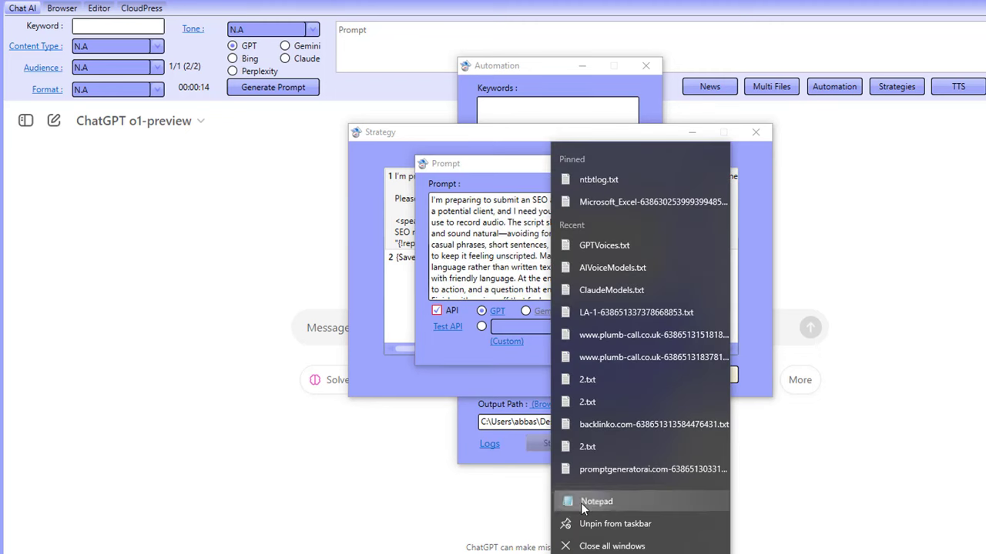
click(580, 503)
key(ctrl+v)
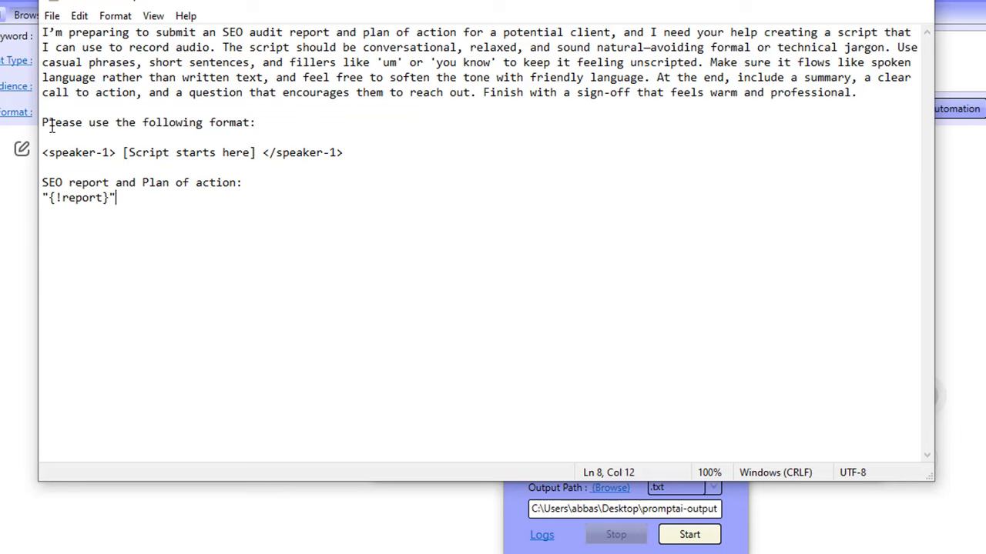
- Highlight the <speaker-1> format line and {!report} placeholder, then close Notepad and the prompt editor
click(64, 155)
drag(344, 154, 229, 156)
click(229, 157)
drag(64, 185, 231, 184)
drag(115, 198, 48, 198)
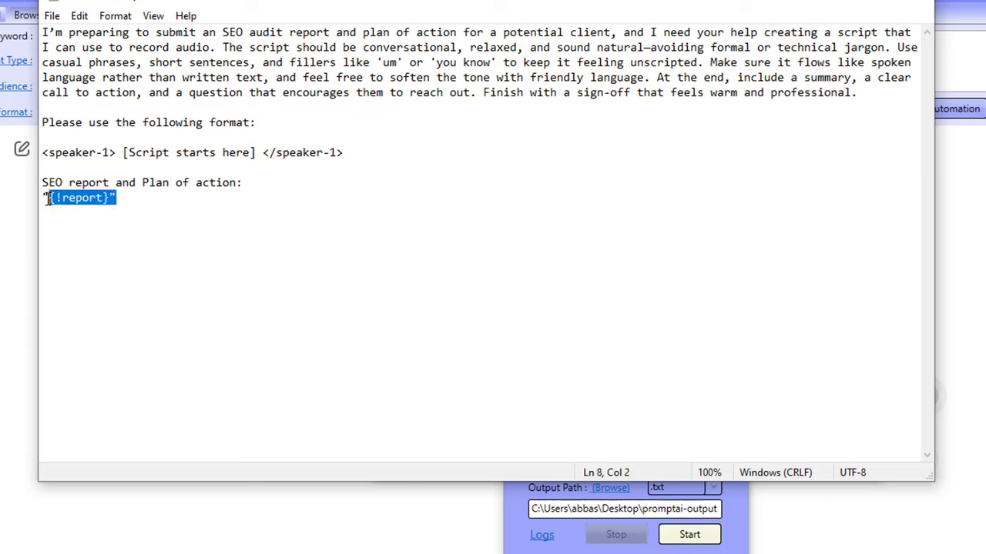
click(832, 1)
click(831, 201)
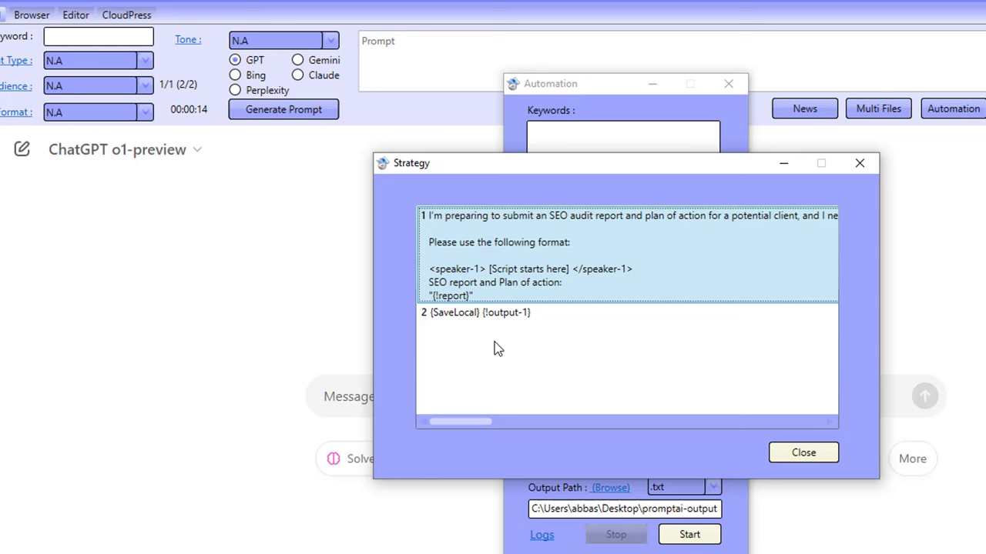
- Close the strategy list and confirm the automation requires the {!report} input
click(853, 171)
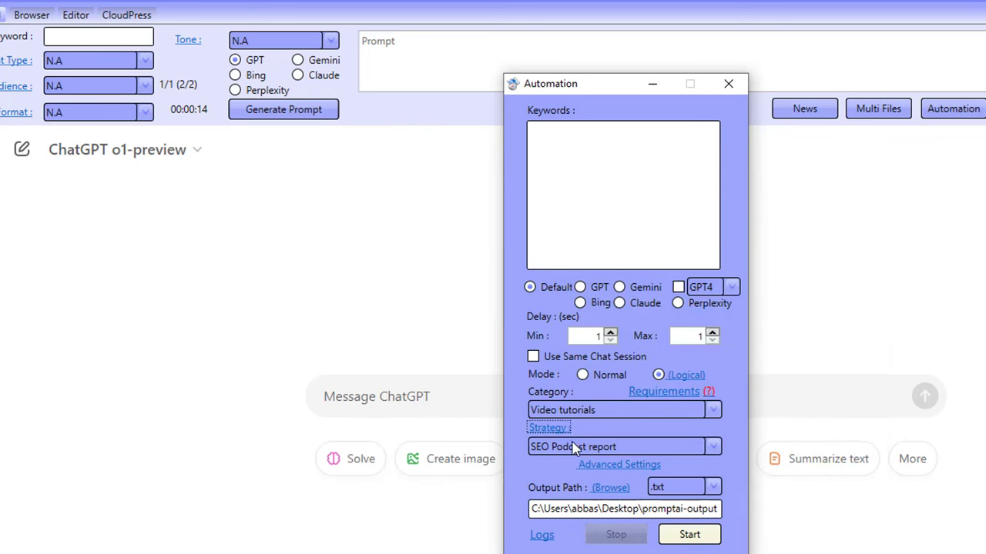
click(642, 395)
drag(578, 235, 537, 228)
click(724, 183)
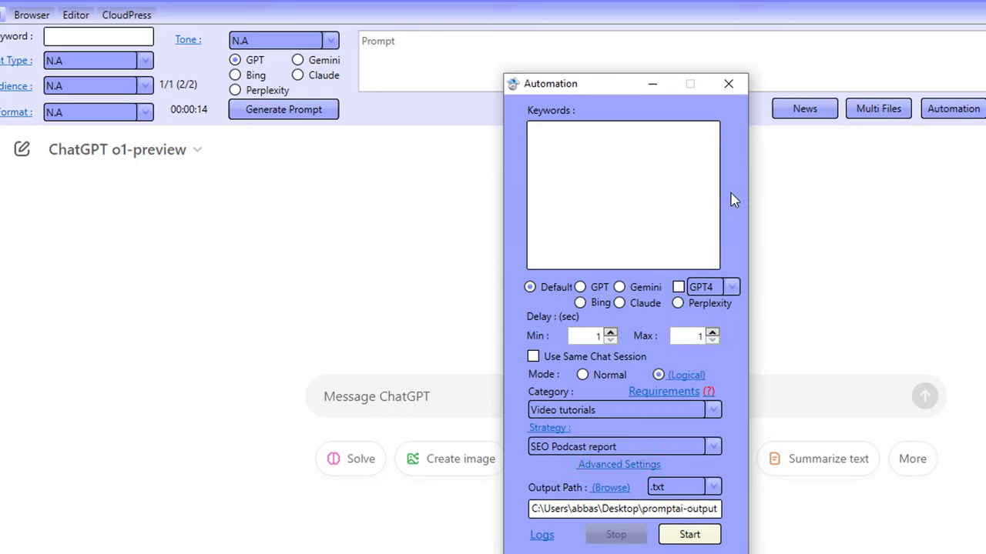
- Load the saved report text into the {!report} shortcode and run the automation to completion
click(586, 465)
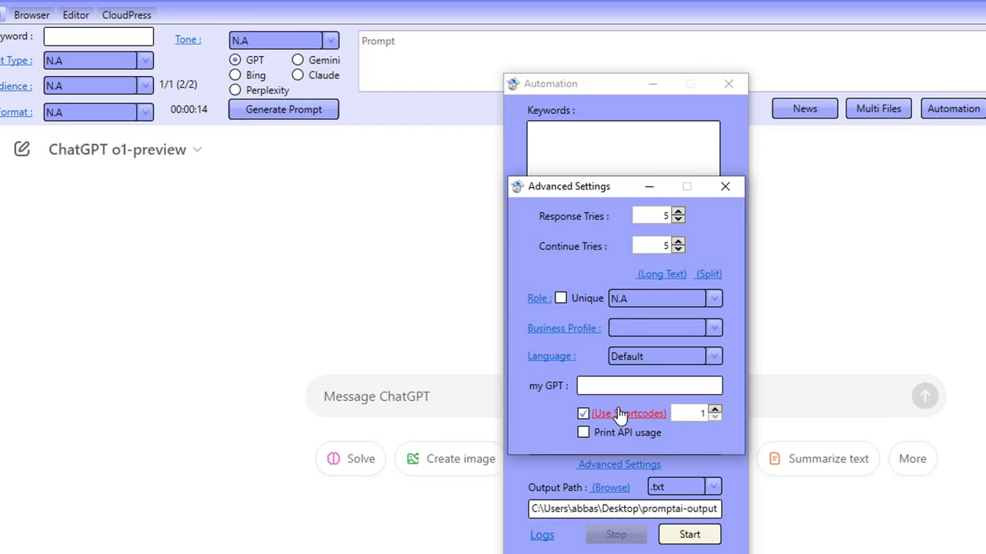
click(616, 408)
click(625, 223)
click(620, 238)
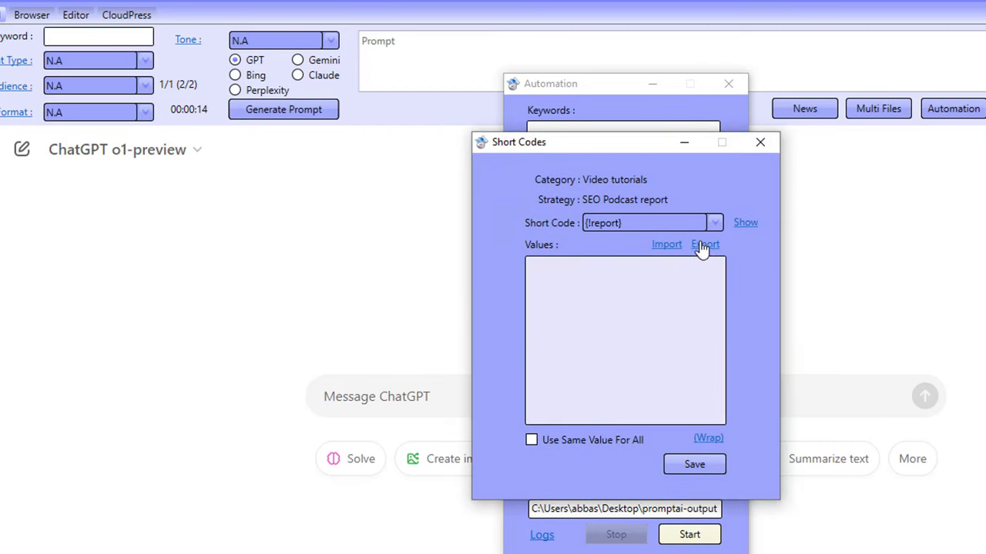
click(744, 223)
scroll(593, 327, down, 10)
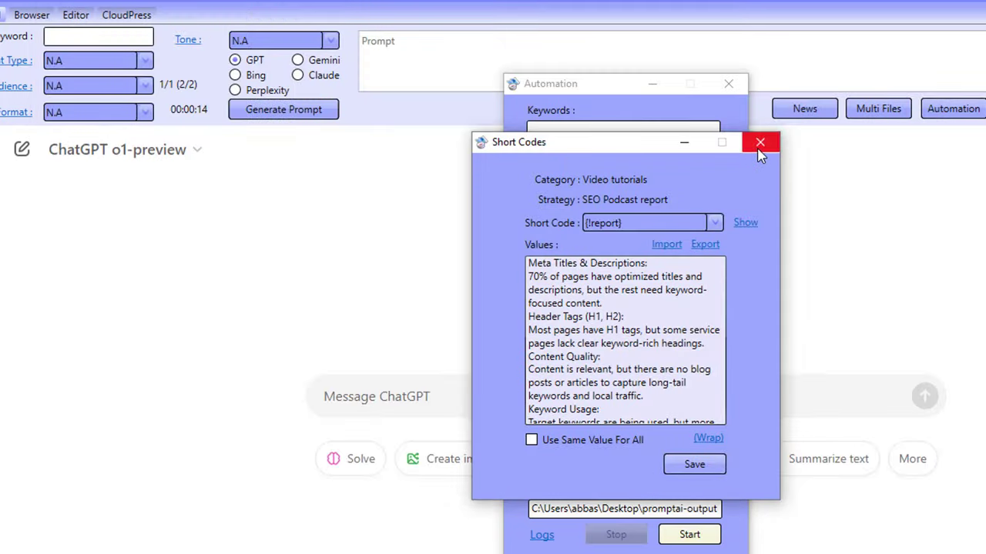
click(759, 146)
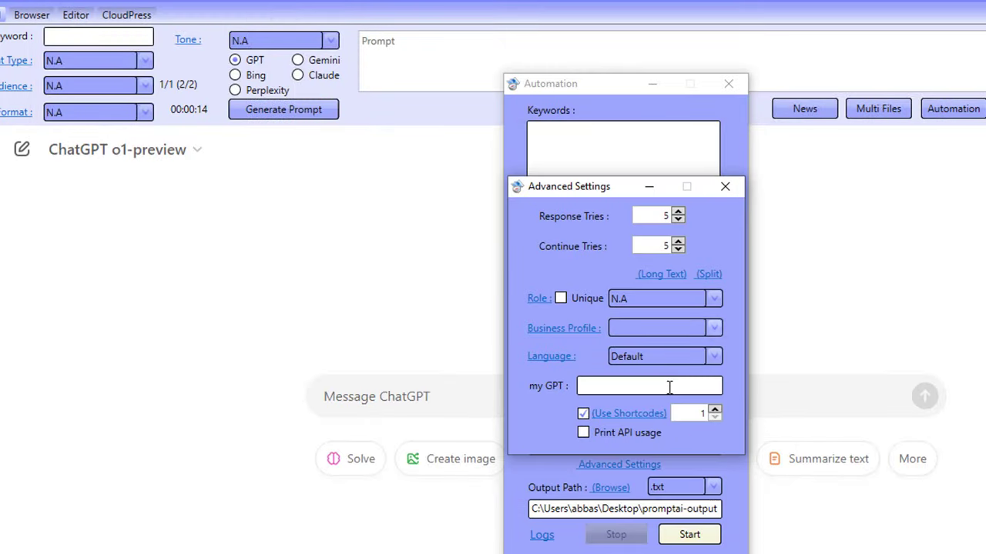
click(727, 189)
click(715, 535)
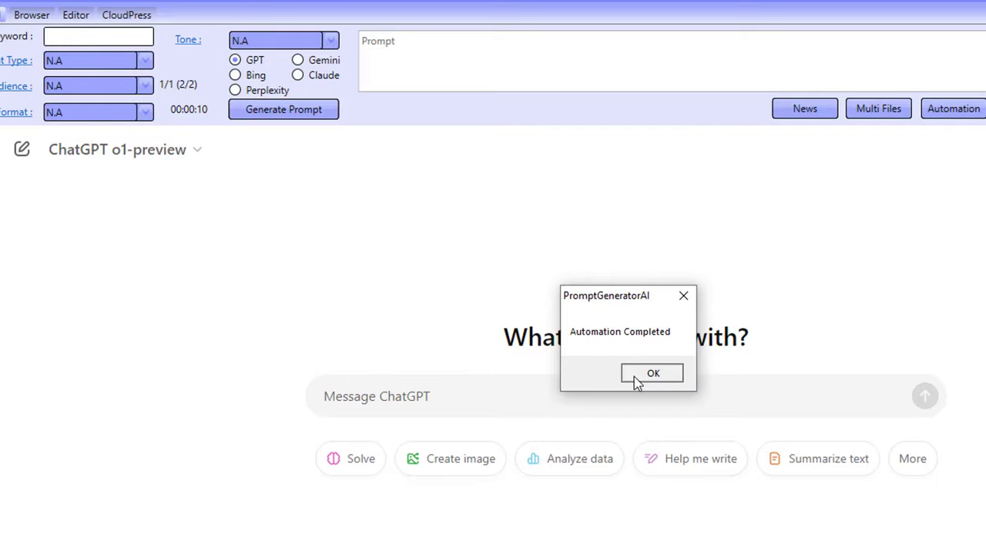
click(636, 375)
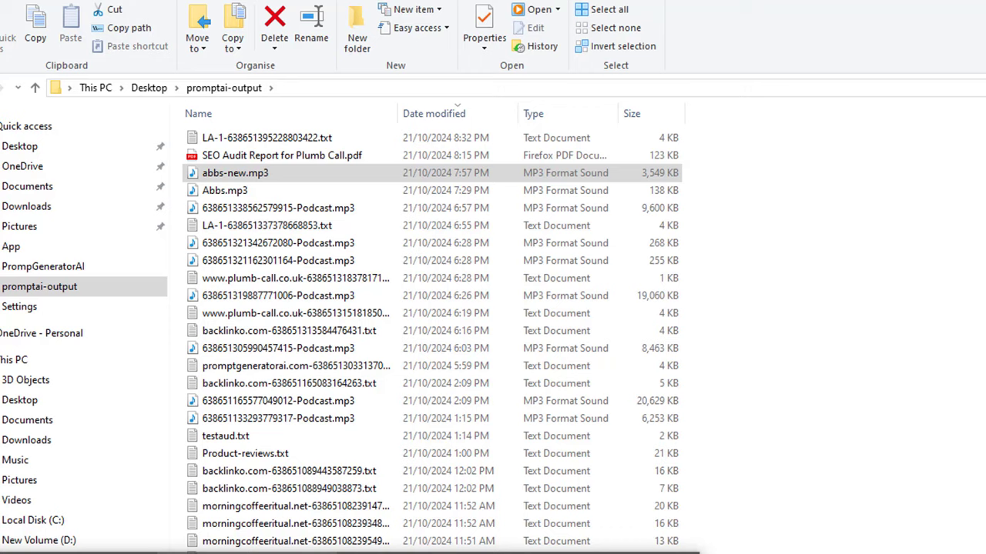
- Open LA-1-638651395228803422.txt in Notepad, read the speaker-1 podcast script, then close it
click(249, 140)
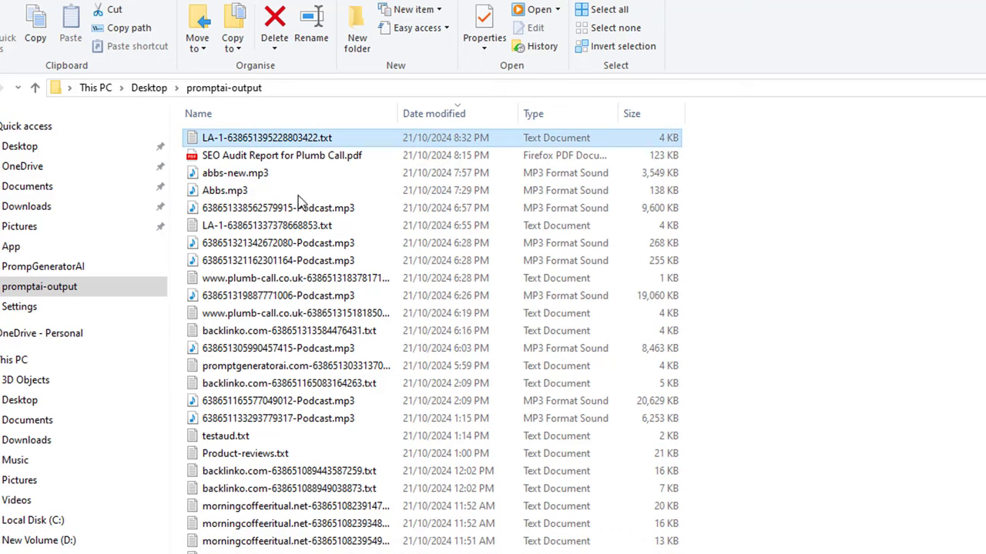
key(Return)
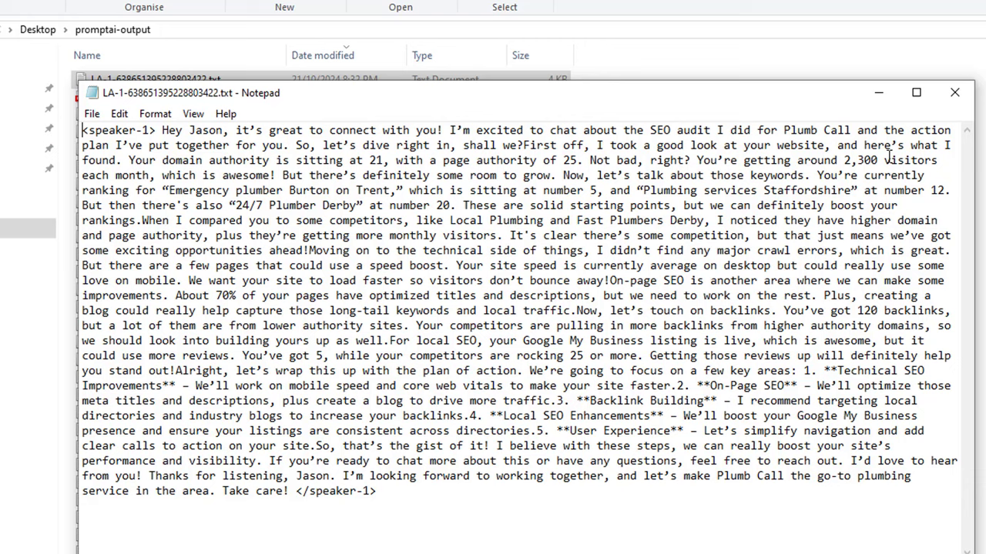
click(954, 92)
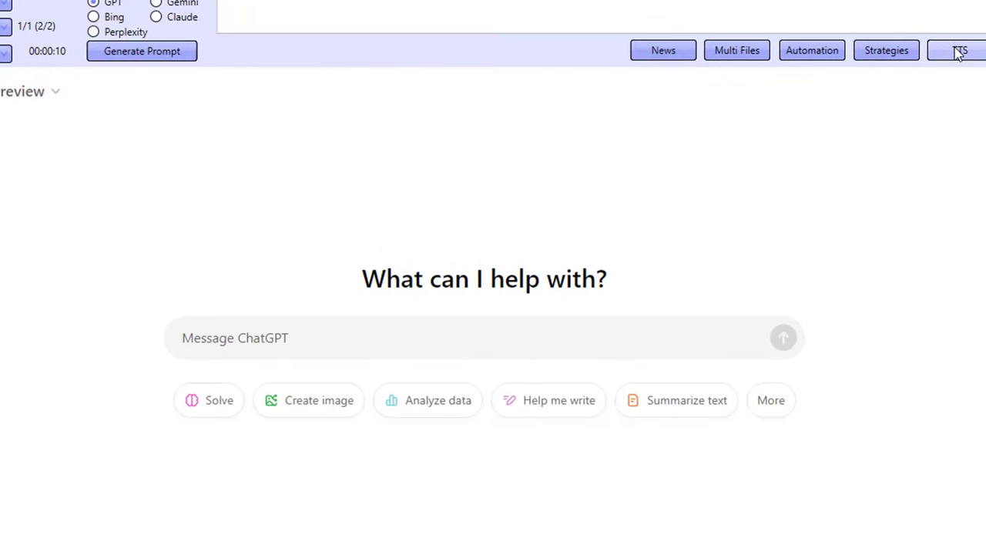
- Load the LA-1 transcript into Text to Speech and check its detected speaker-1 tag
click(962, 49)
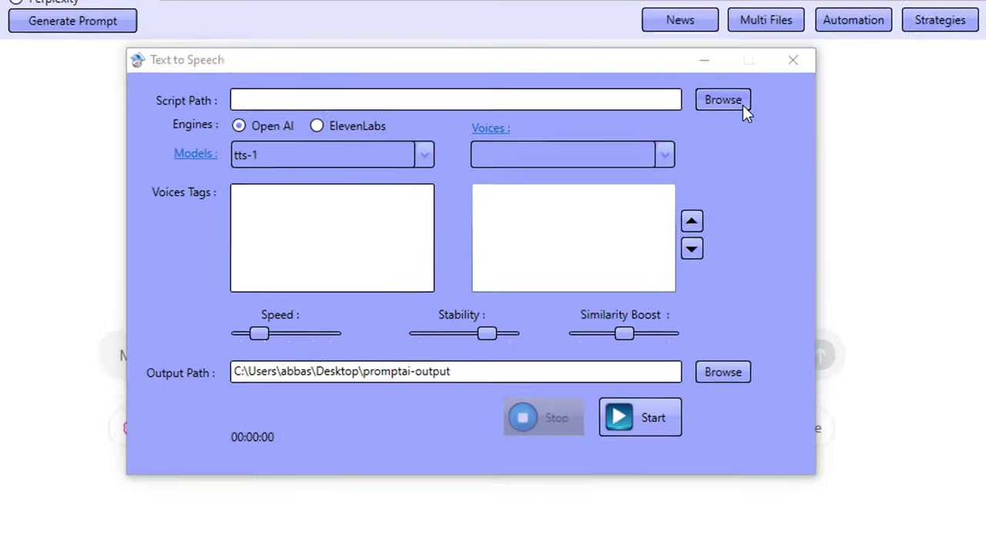
click(707, 123)
double_click(384, 213)
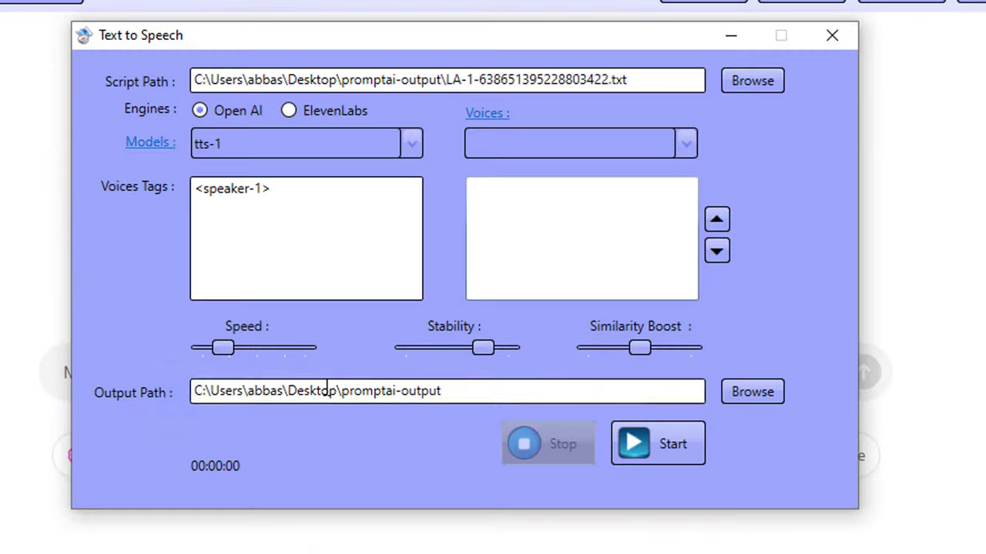
click(204, 188)
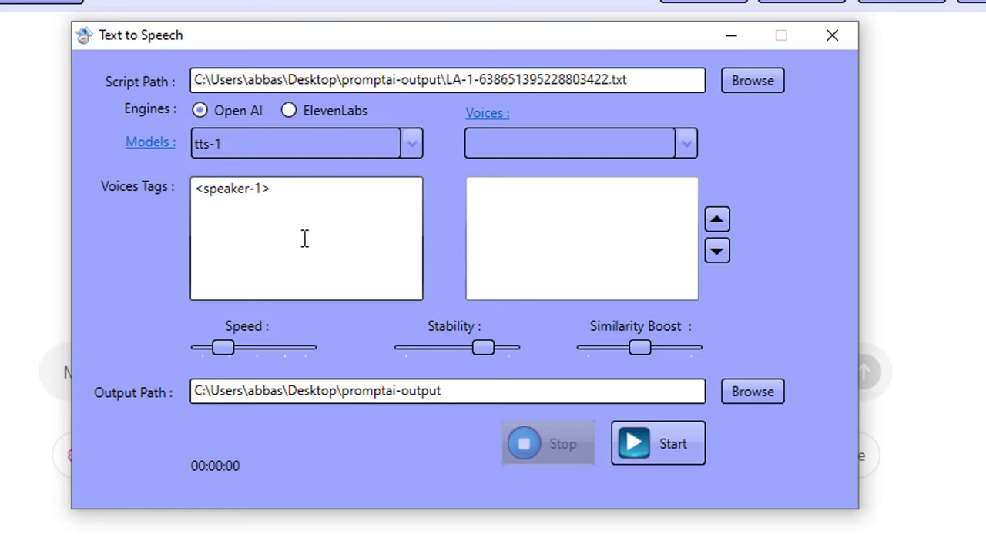
- Select the ElevenLabs engine, eleven_turbo_v2 model and the Charlie[en][M] voice
click(289, 110)
click(281, 143)
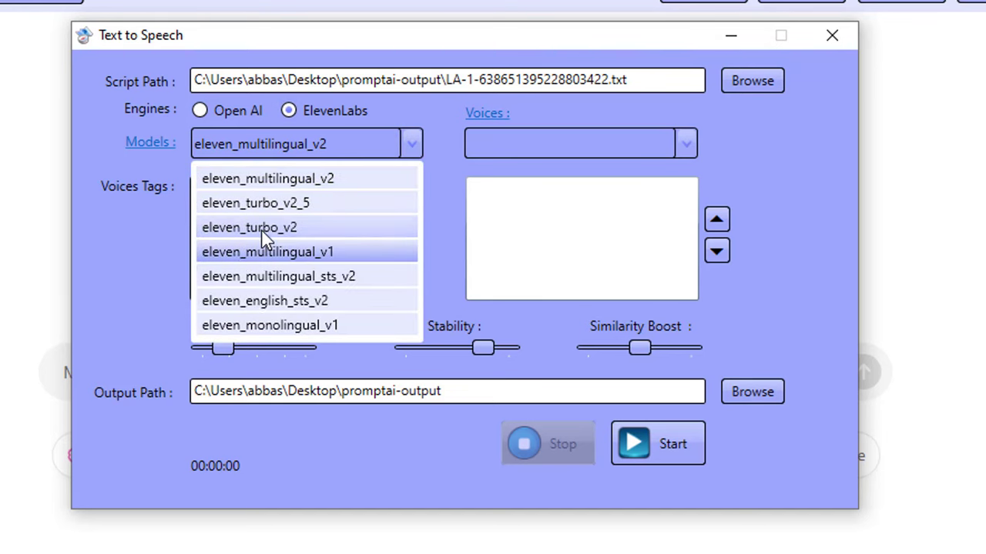
click(261, 228)
click(533, 158)
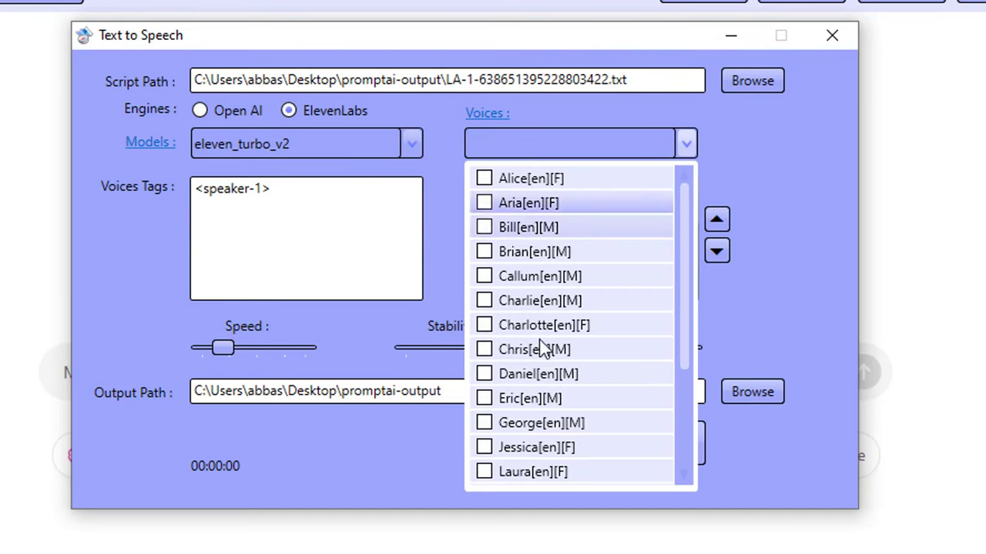
click(484, 300)
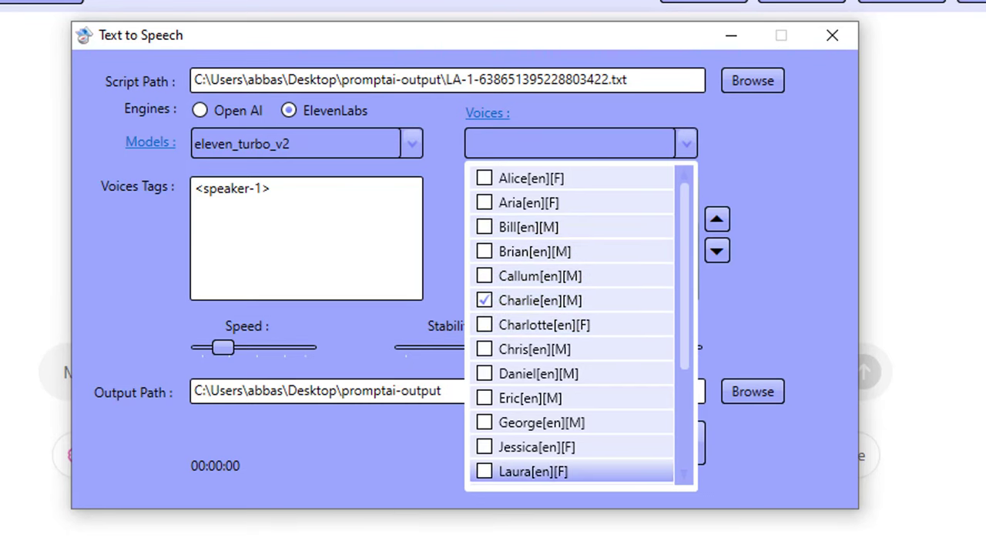
click(311, 487)
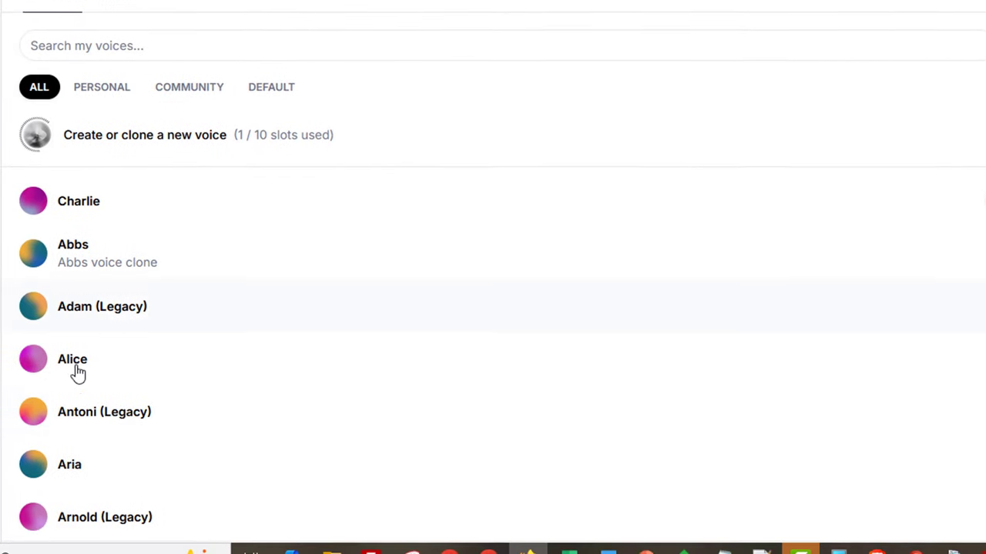
- Play and pause ElevenLabs' Charlie voice preview, then return to the Text to Speech window
scroll(46, 462, down, 5)
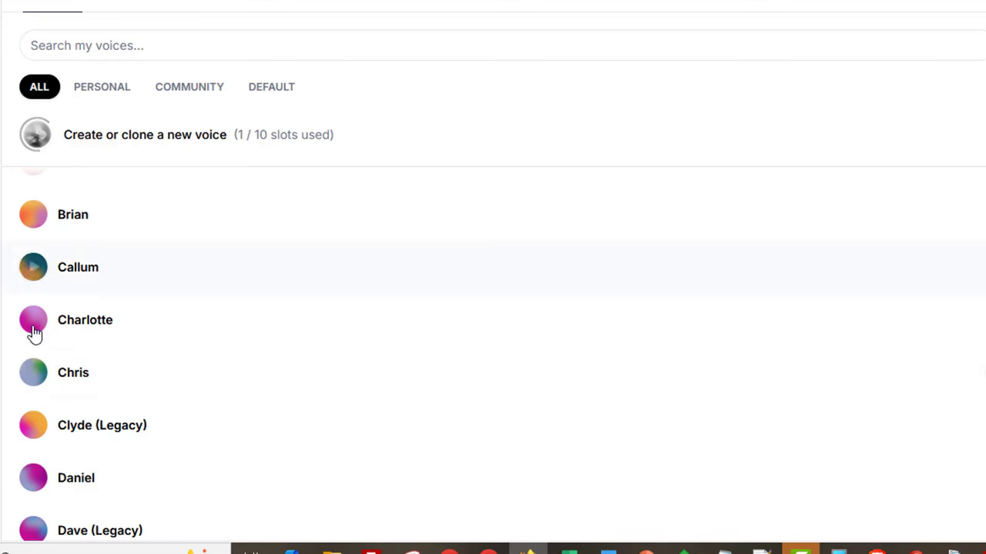
scroll(36, 361, up, 3)
scroll(35, 361, up, 2)
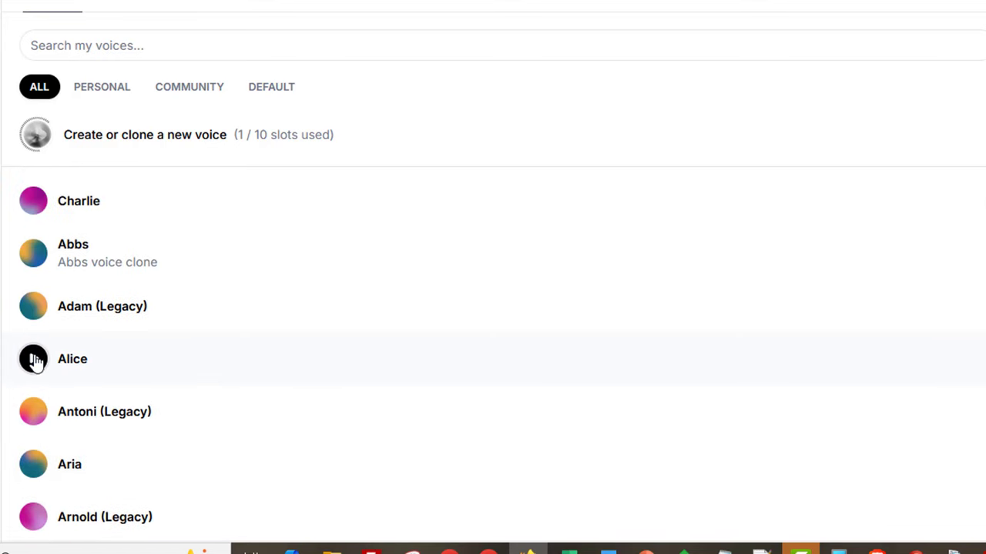
click(33, 202)
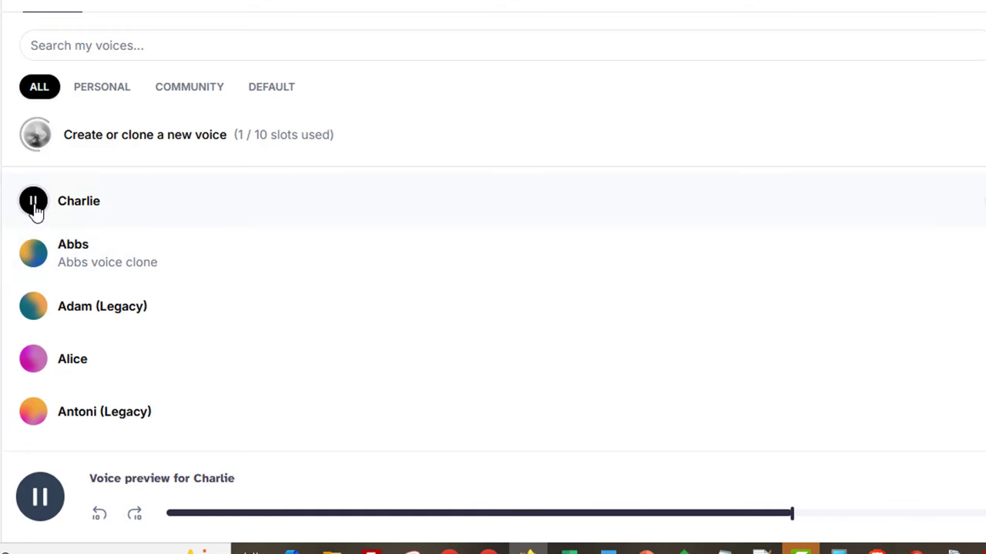
click(33, 202)
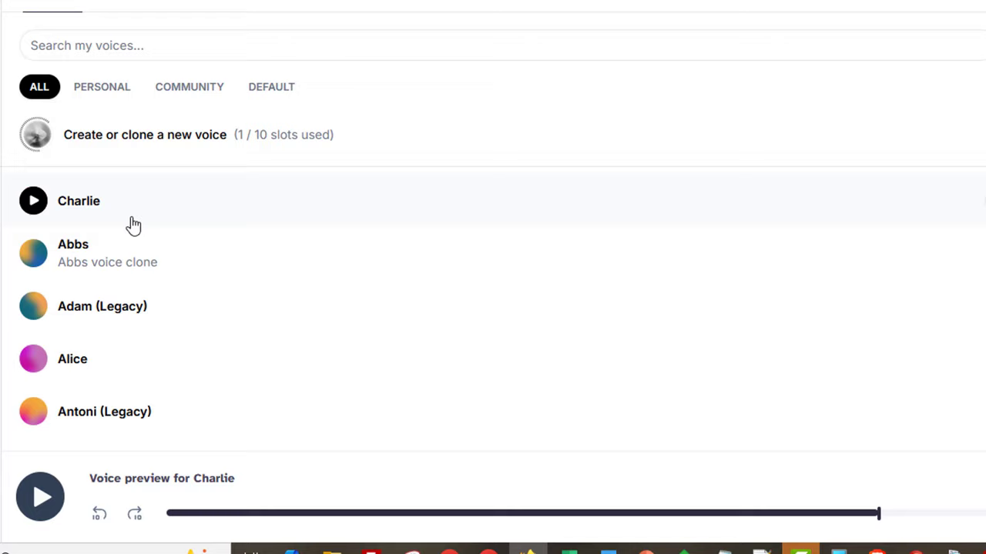
mouse_move(952, 548)
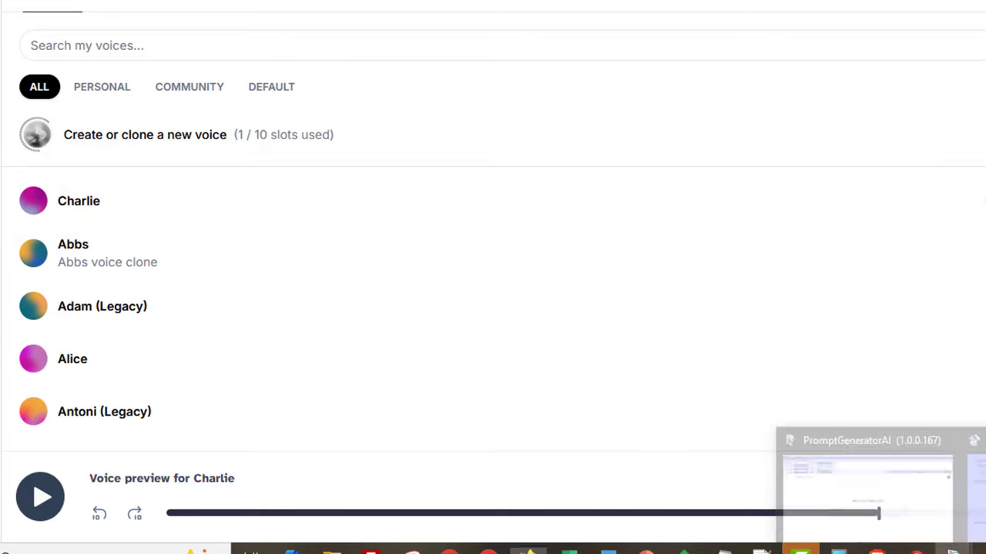
click(867, 481)
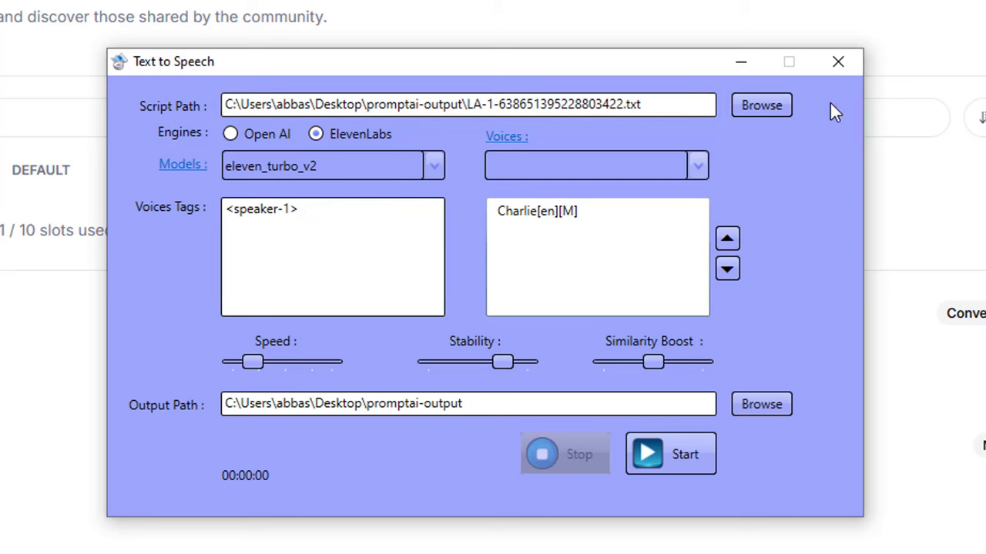
- Close the Text to Speech window
click(840, 65)
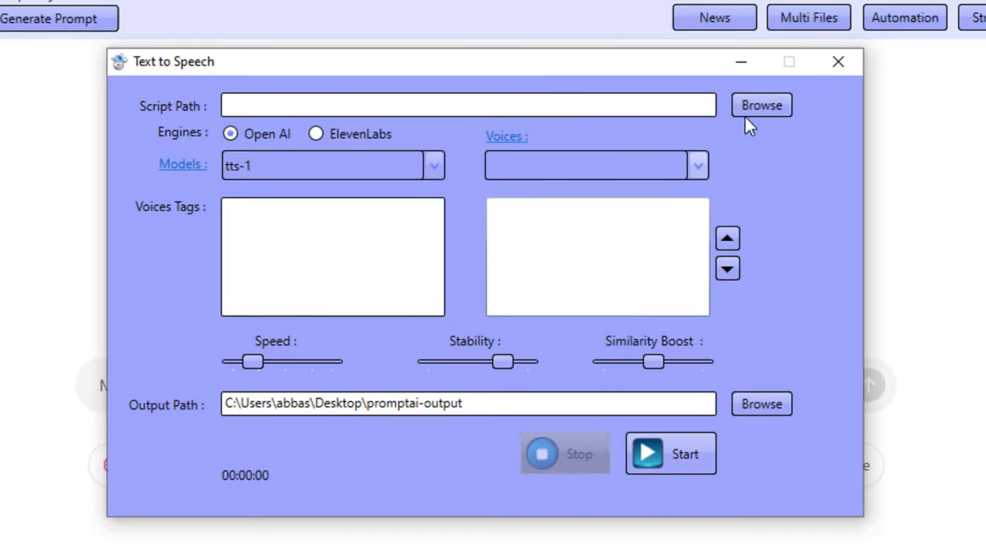
- Load the LA-1 transcript and select ElevenLabs with the eleven_turbo_v2 model
click(747, 112)
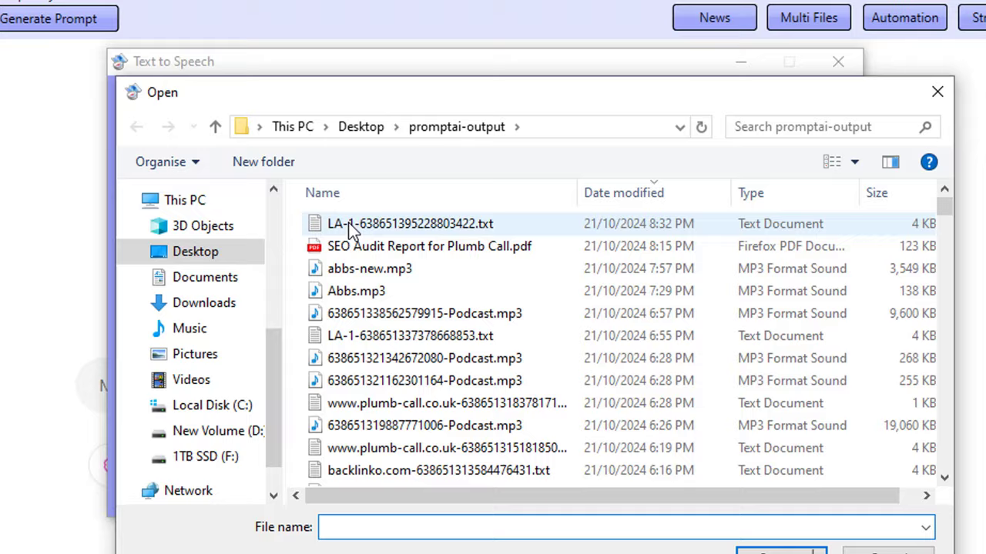
double_click(341, 225)
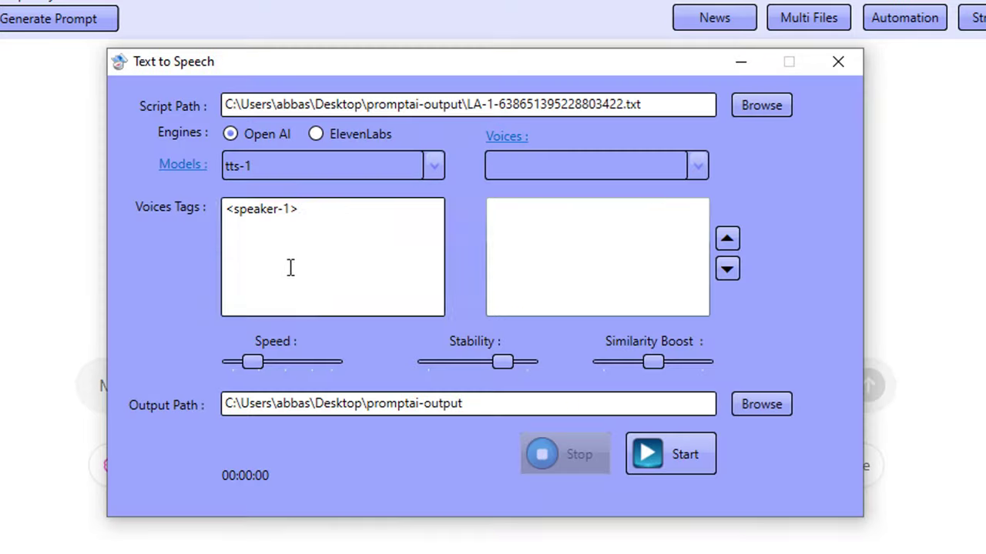
click(353, 132)
click(362, 164)
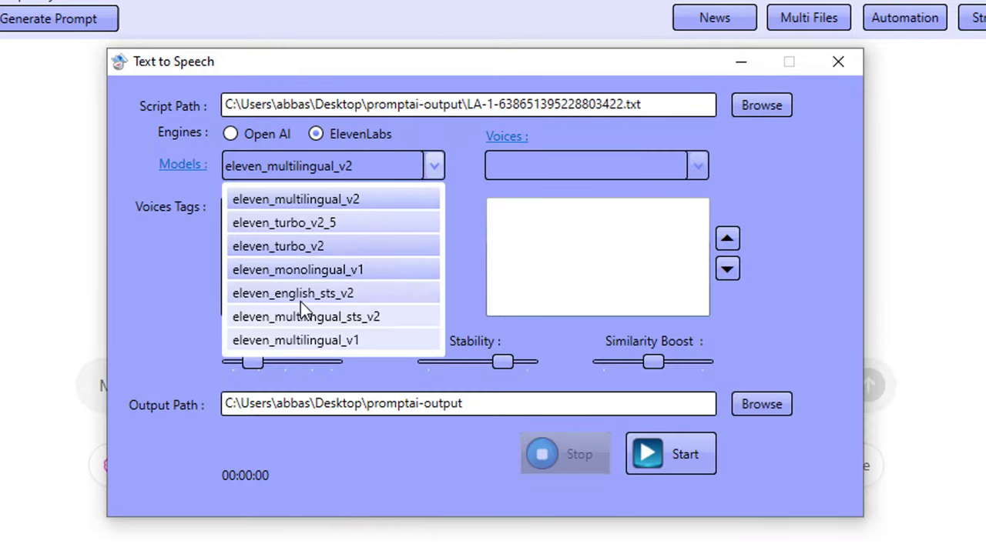
click(298, 247)
click(585, 158)
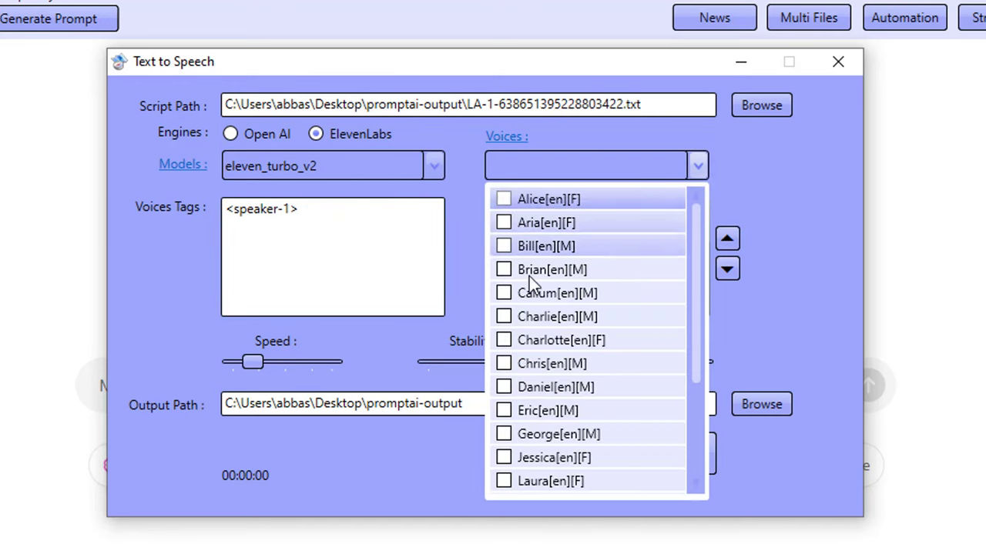
click(502, 317)
click(821, 197)
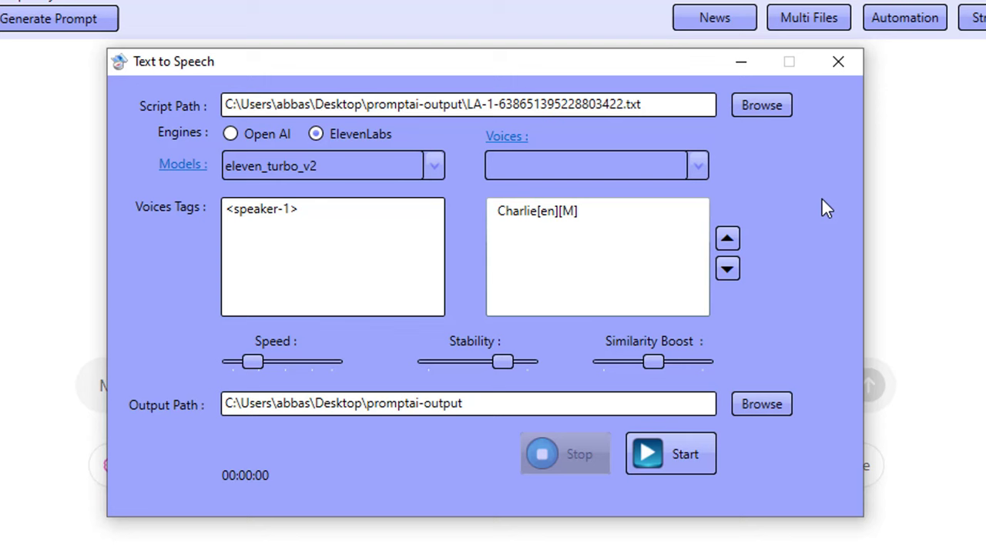
click(696, 460)
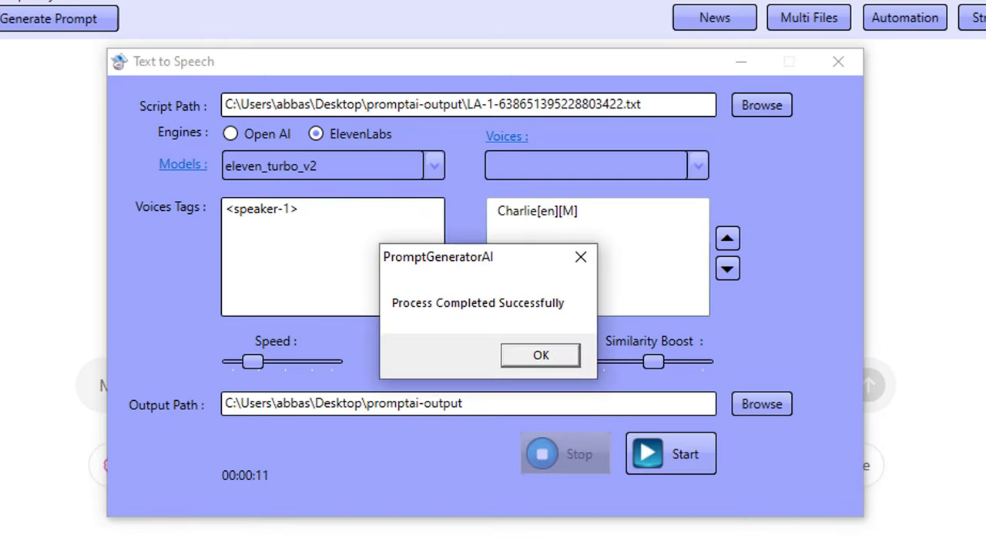
click(565, 362)
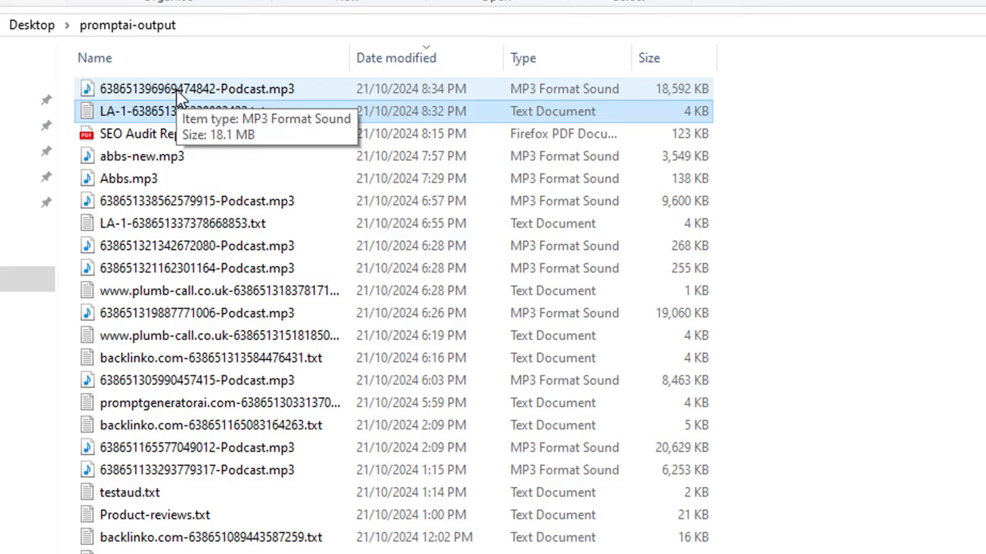
click(176, 90)
click(177, 90)
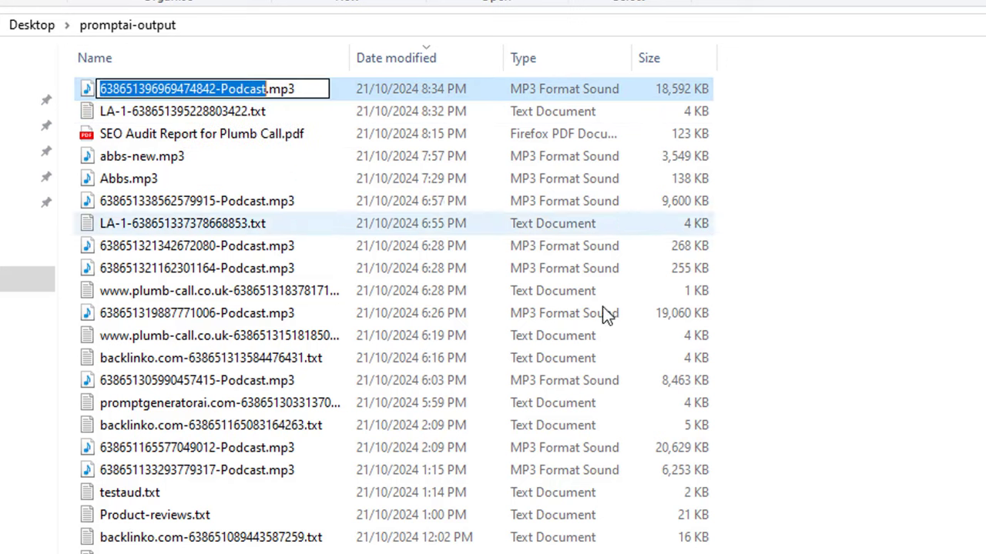
double_click(347, 88)
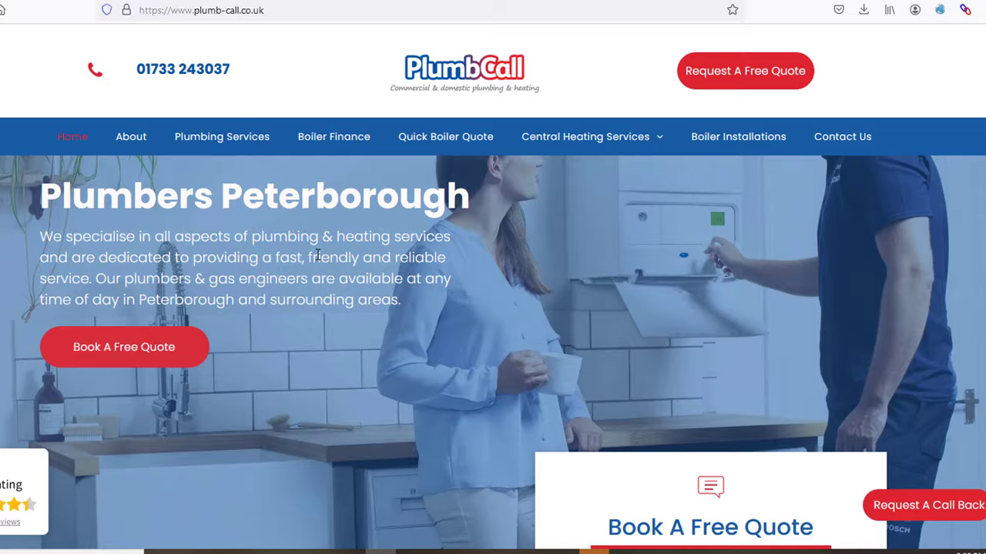
- Scroll down through the plumb-call.co.uk homepage
scroll(317, 254, down, 3)
scroll(318, 260, down, 2)
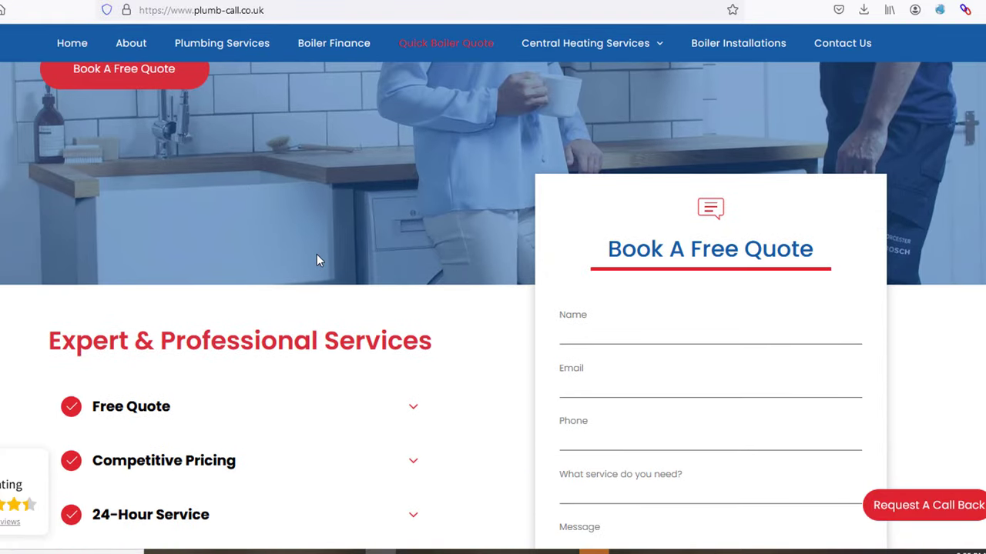
scroll(318, 260, down, 3)
scroll(318, 260, down, 5)
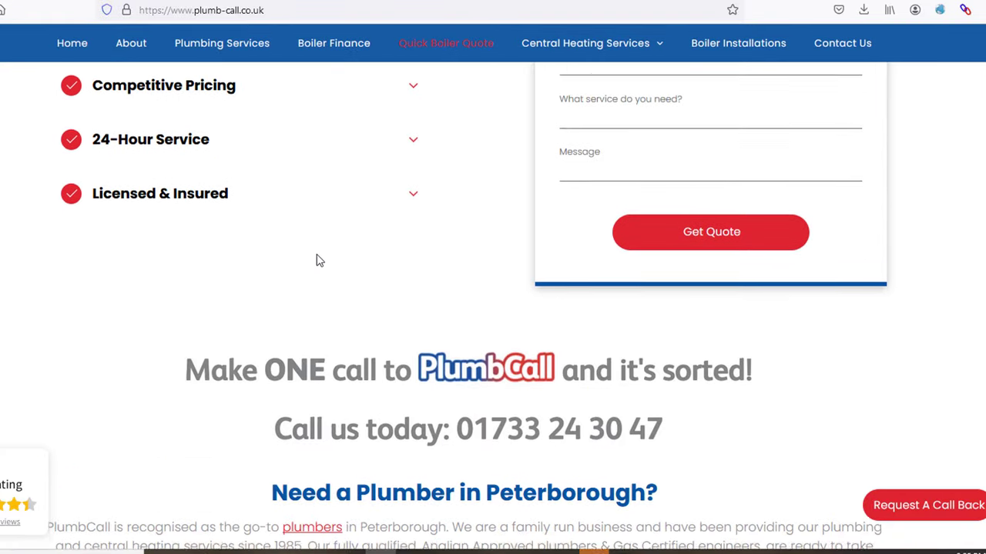
scroll(318, 261, down, 4)
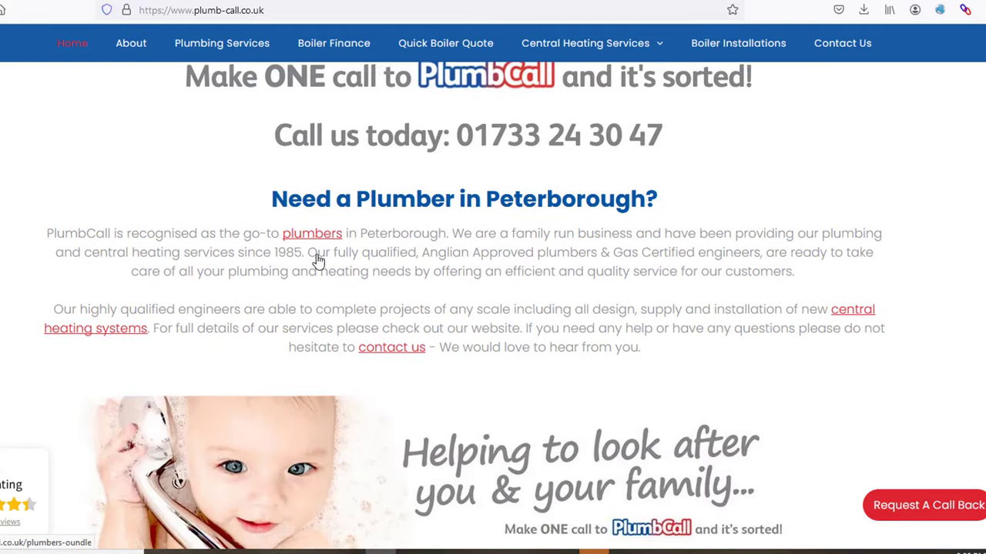
scroll(317, 260, down, 4)
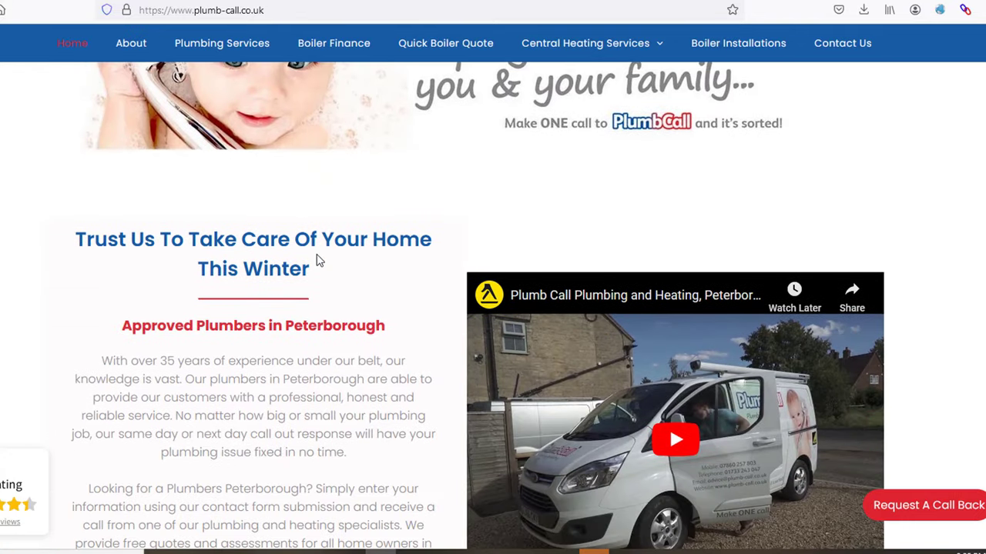
scroll(318, 258, down, 5)
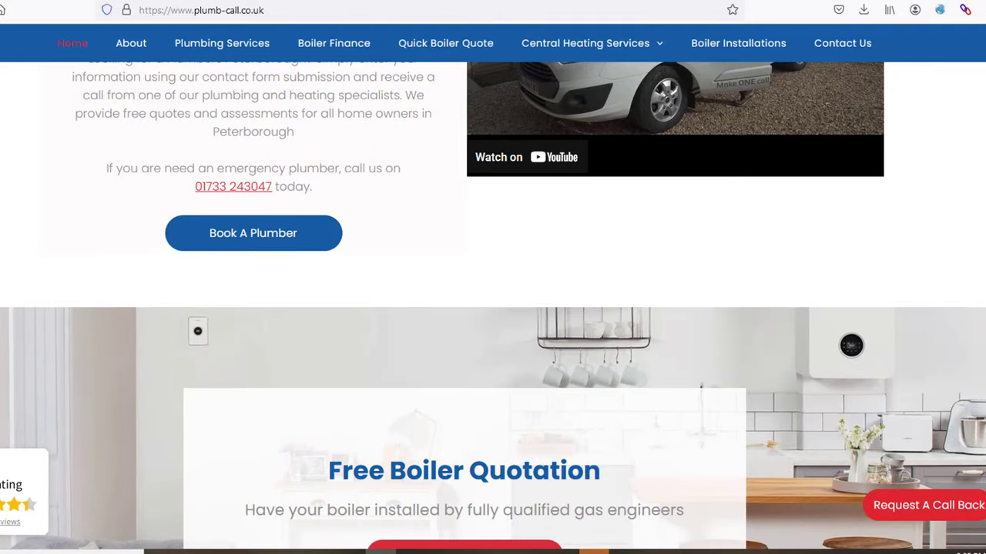
- Go back a page and pause the playing podcast in the media player
key(alt+Left)
scroll(346, 286, up, 3)
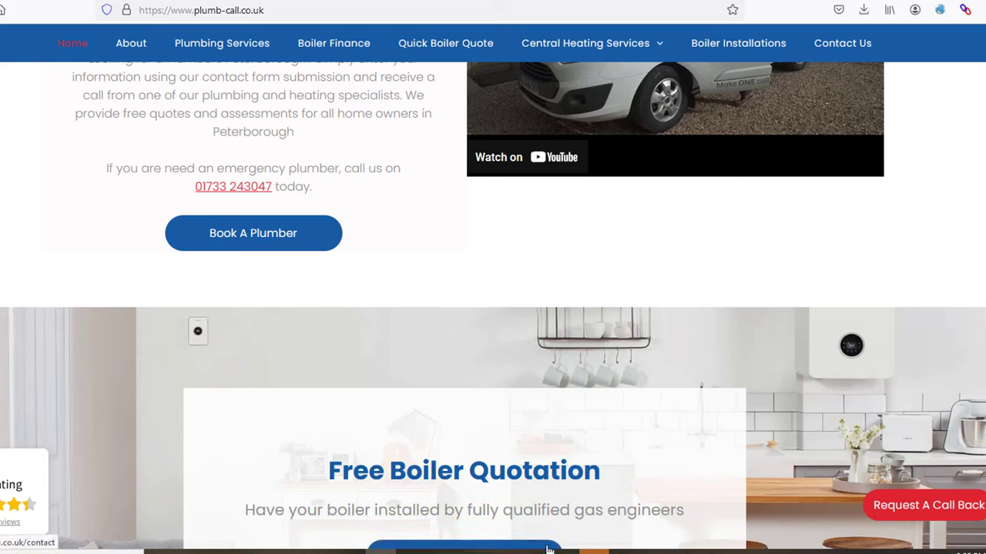
click(806, 552)
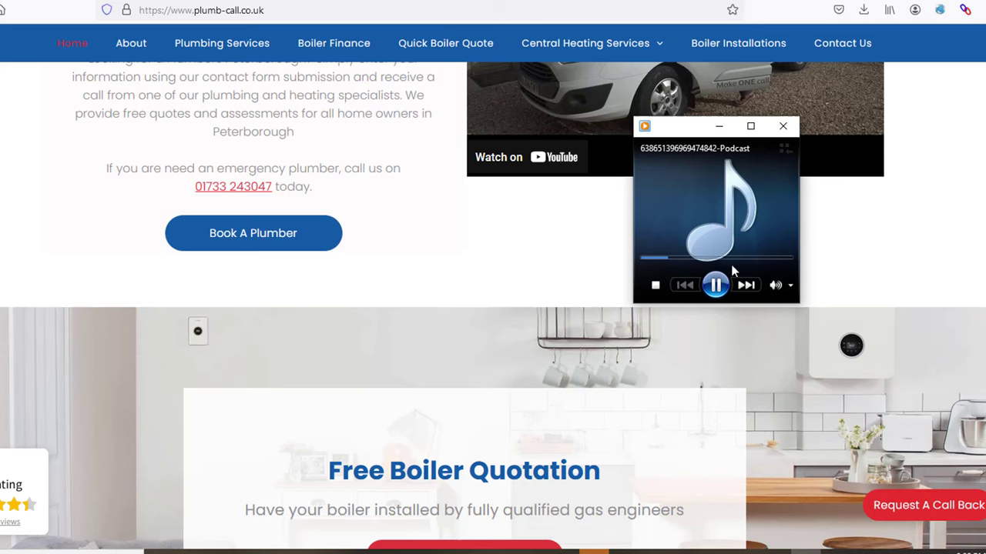
click(715, 285)
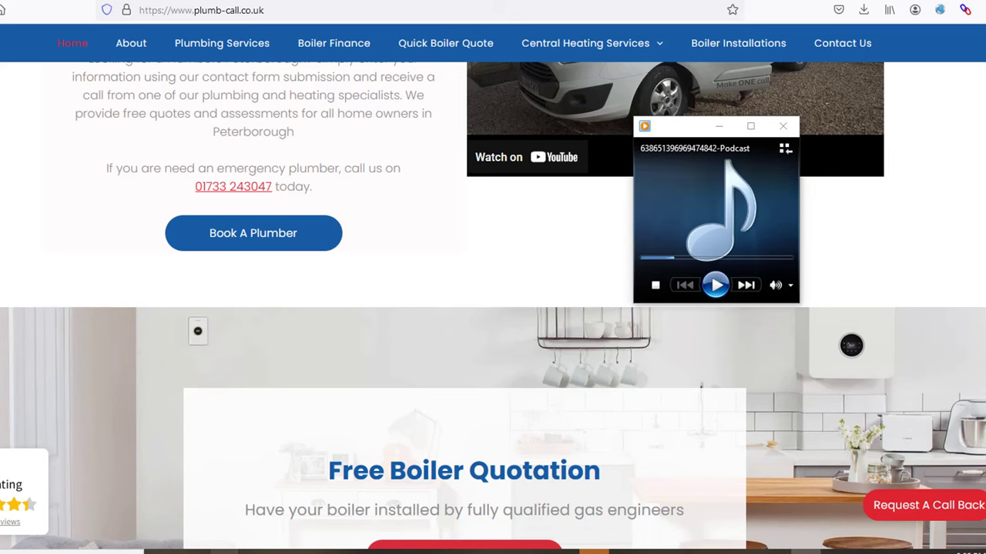
- Reopen LA-1-638651395228803422.txt from promptai-output in Notepad and highlight its speaker-1 script text
mouse_move(223, 550)
click(176, 504)
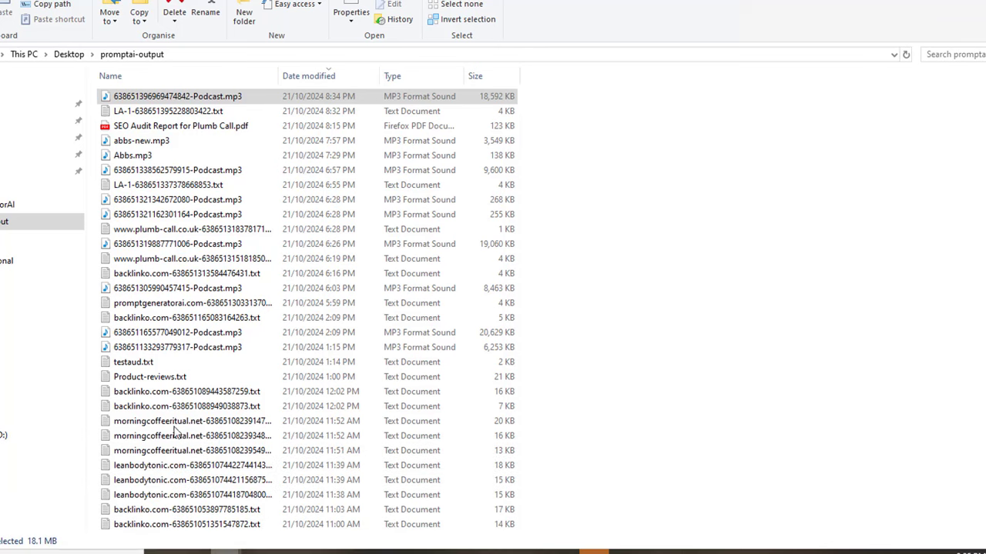
double_click(145, 111)
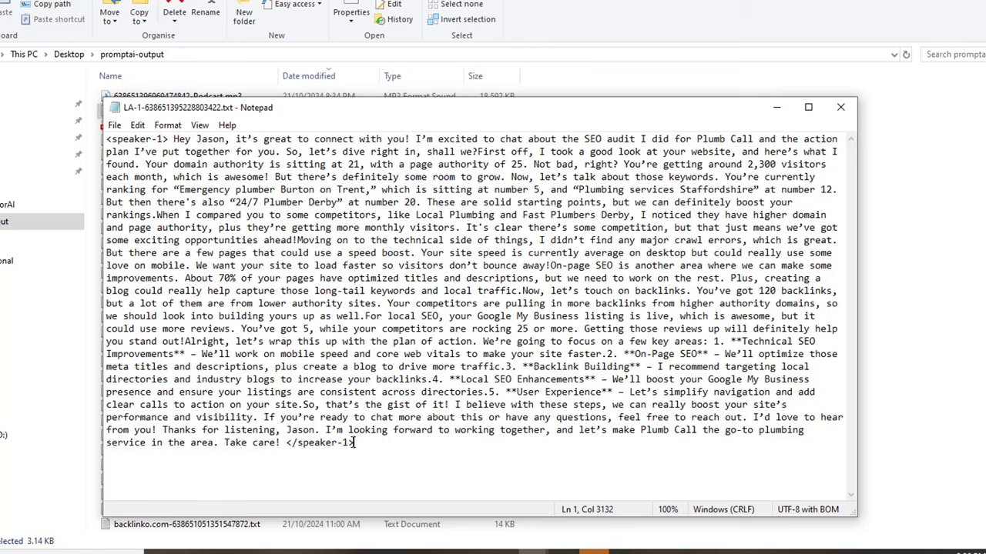
drag(355, 443, 193, 228)
click(193, 227)
drag(174, 144, 291, 432)
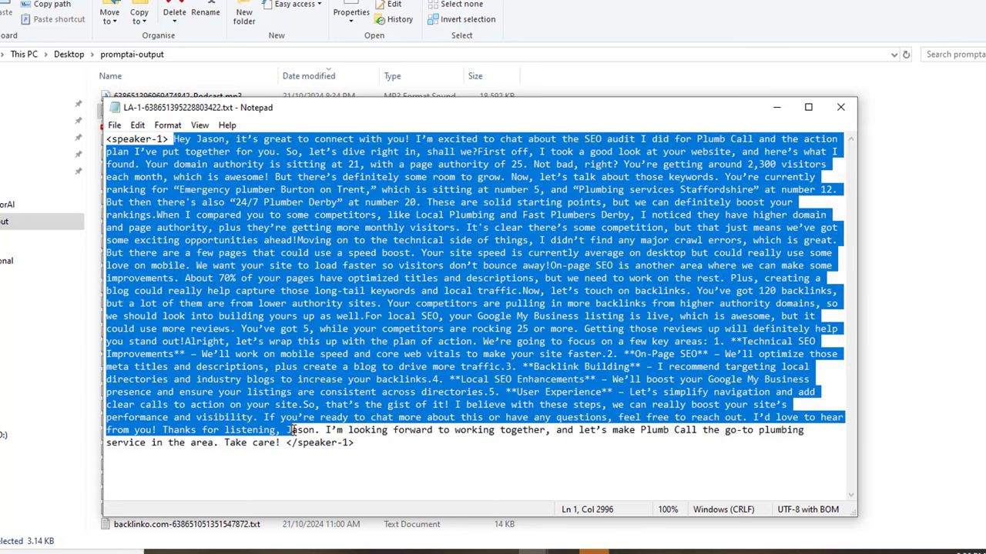
click(275, 441)
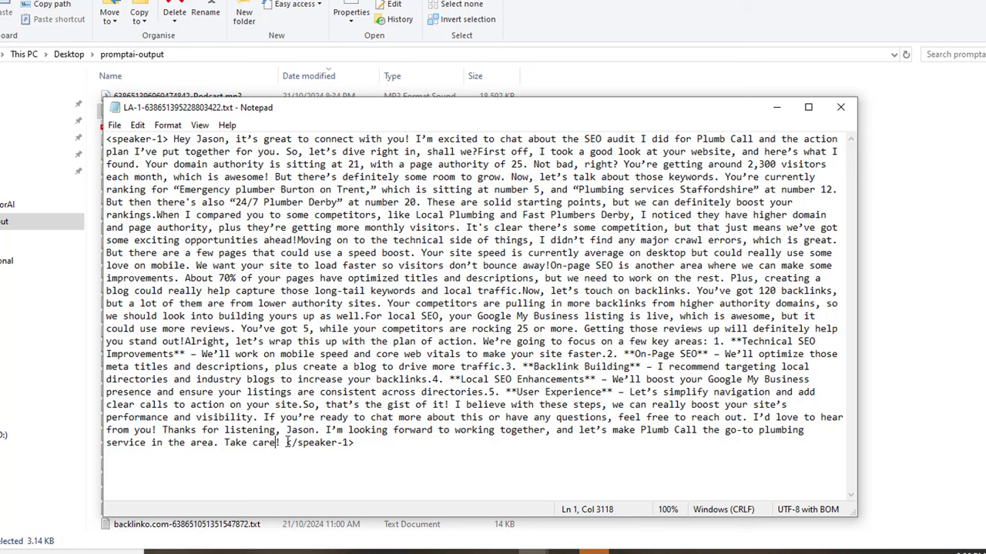